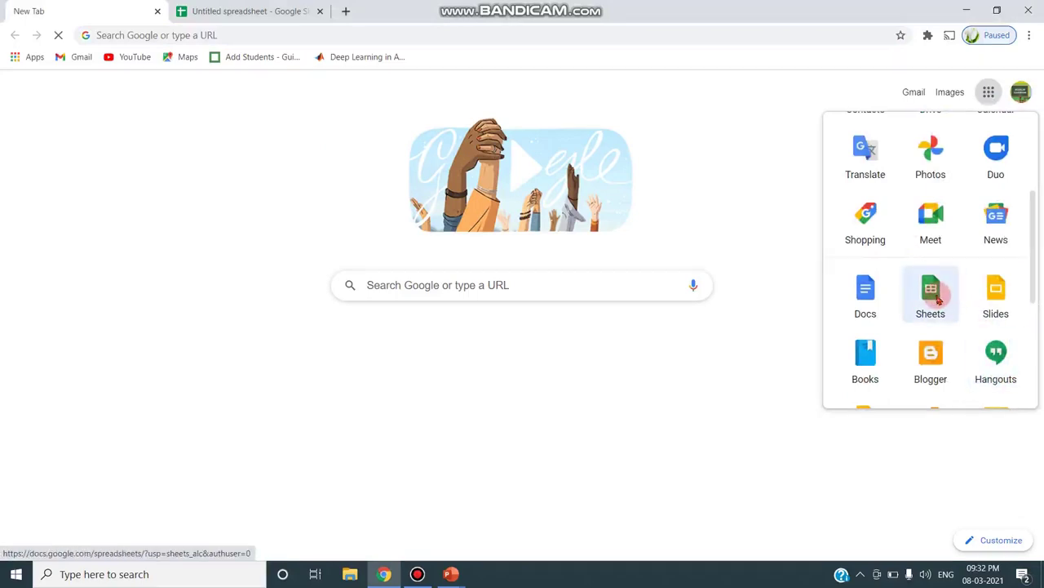
# - Close the extra blank spreadsheet tab so only the BHARATHIAR UNIVERSITY marks sheet remains
pyautogui.click(931, 295)
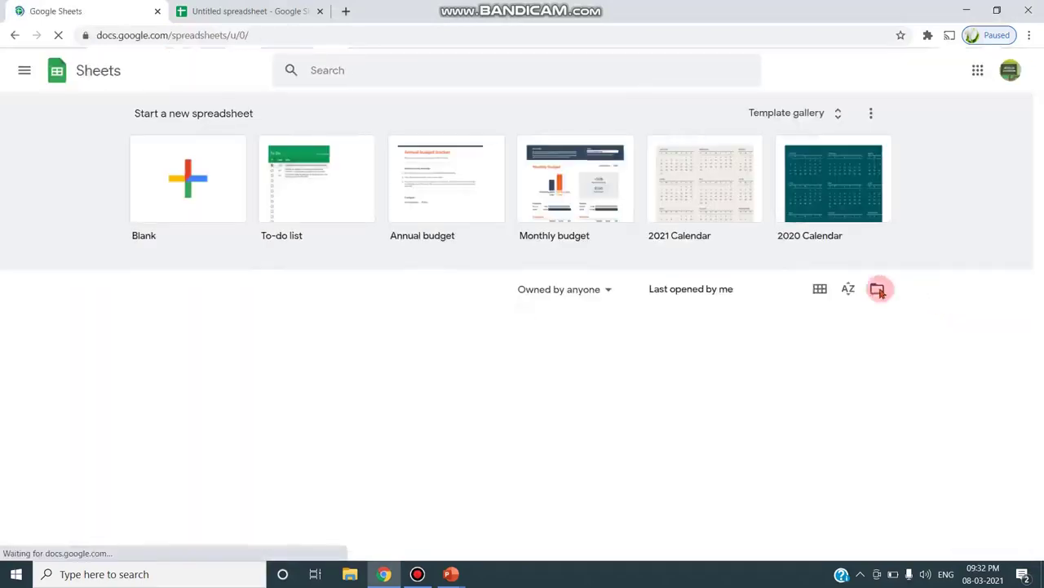
pyautogui.click(199, 185)
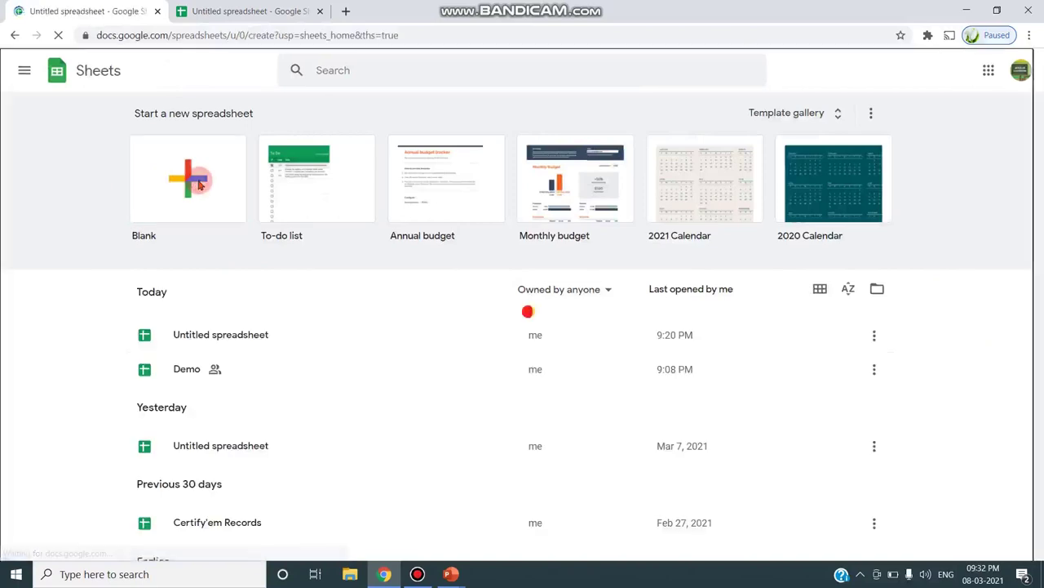
pyautogui.click(156, 13)
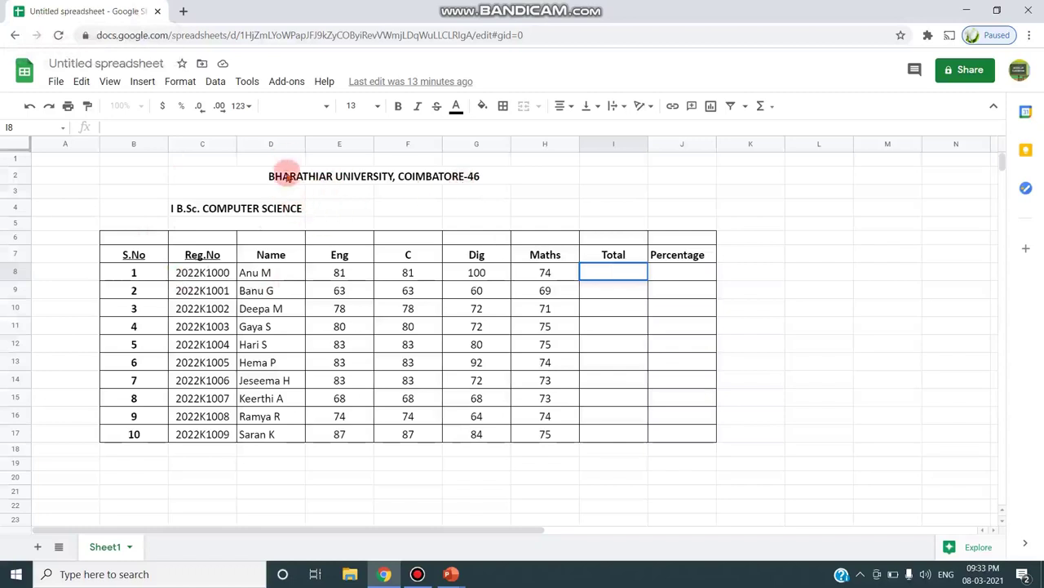
pyautogui.press('Return')
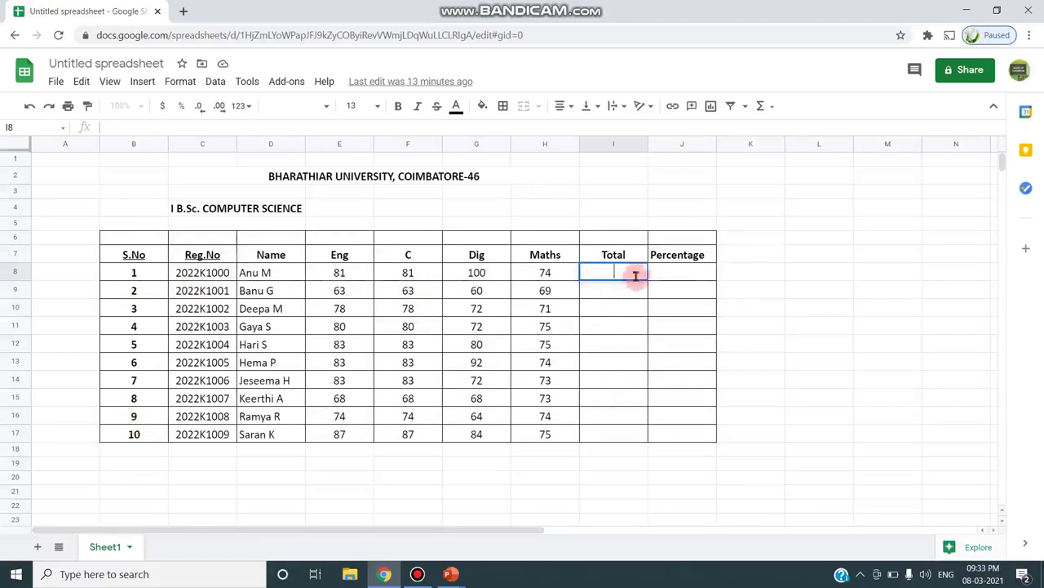
pyautogui.click(726, 504)
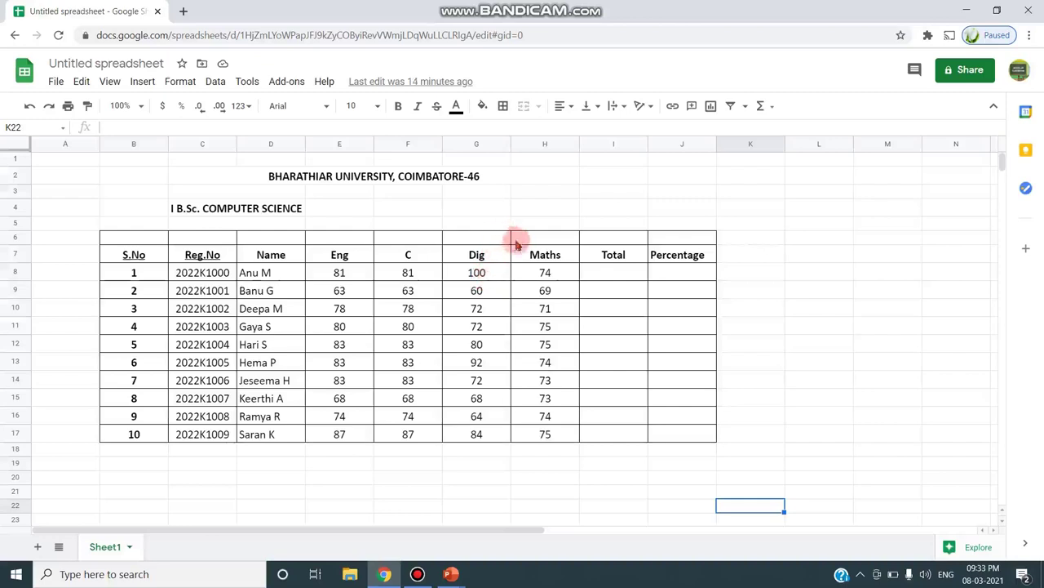
pyautogui.click(613, 279)
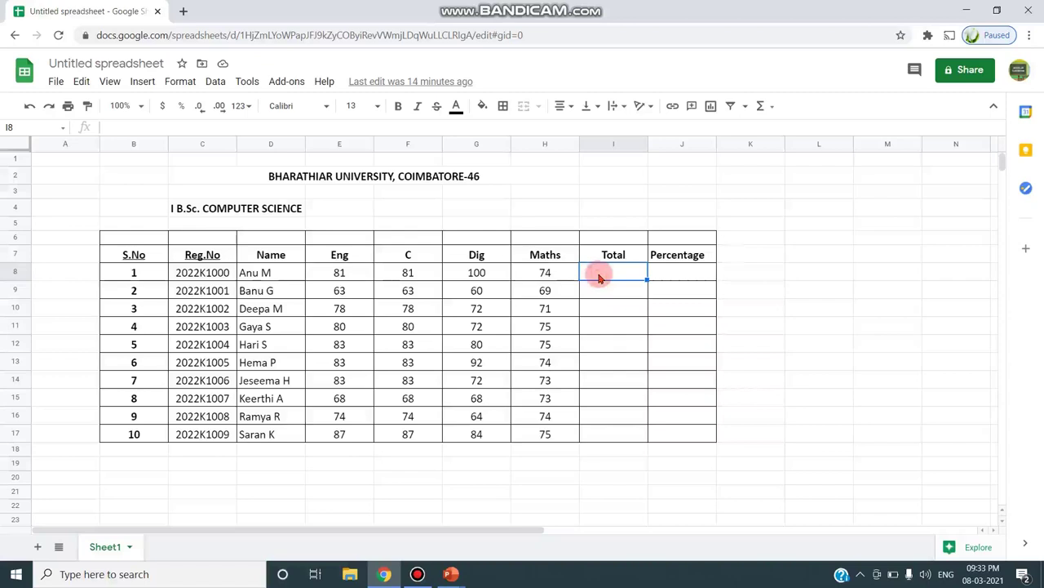
pyautogui.write('=')
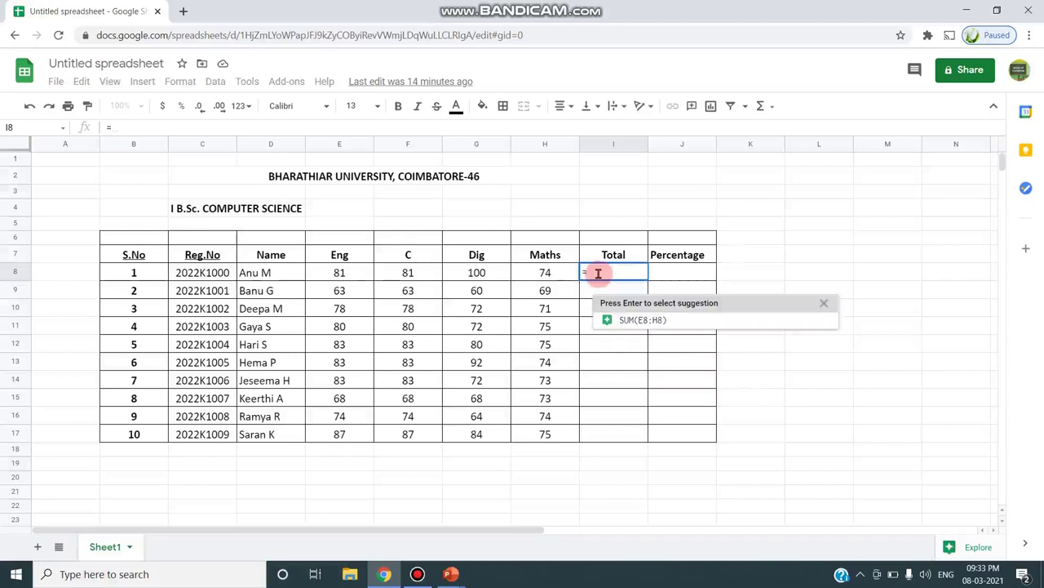
# - Enter =SUM(E8:H8) in I8 (336) and autofill the Total column down to I17
pyautogui.moveTo(621, 313)
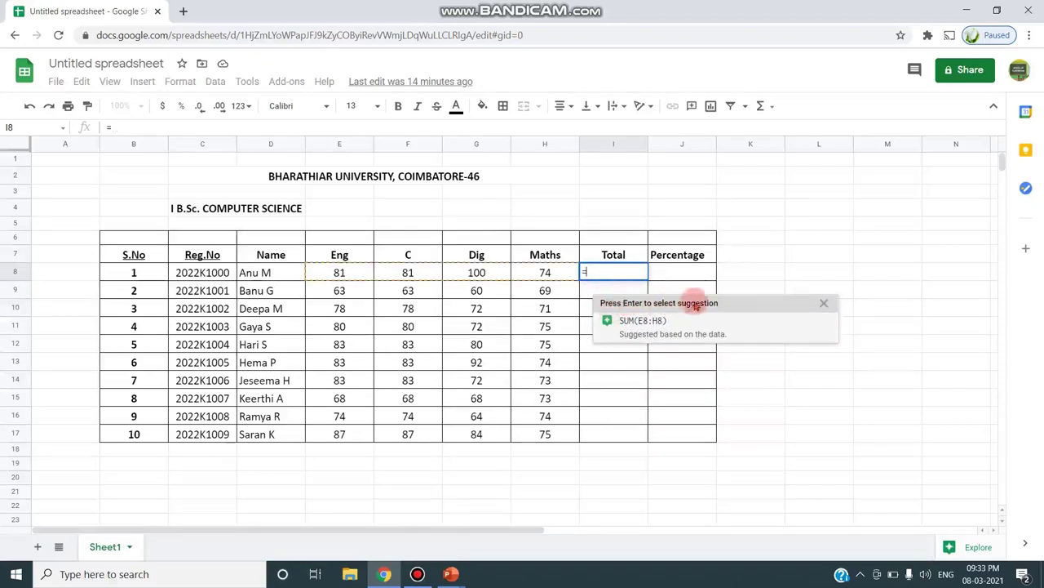
pyautogui.click(643, 321)
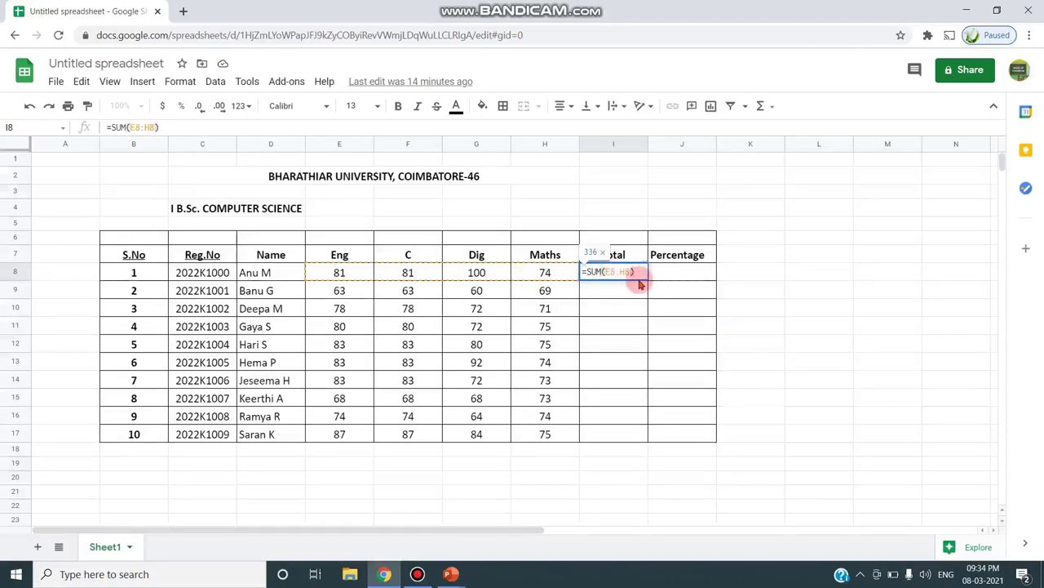
pyautogui.press('Return')
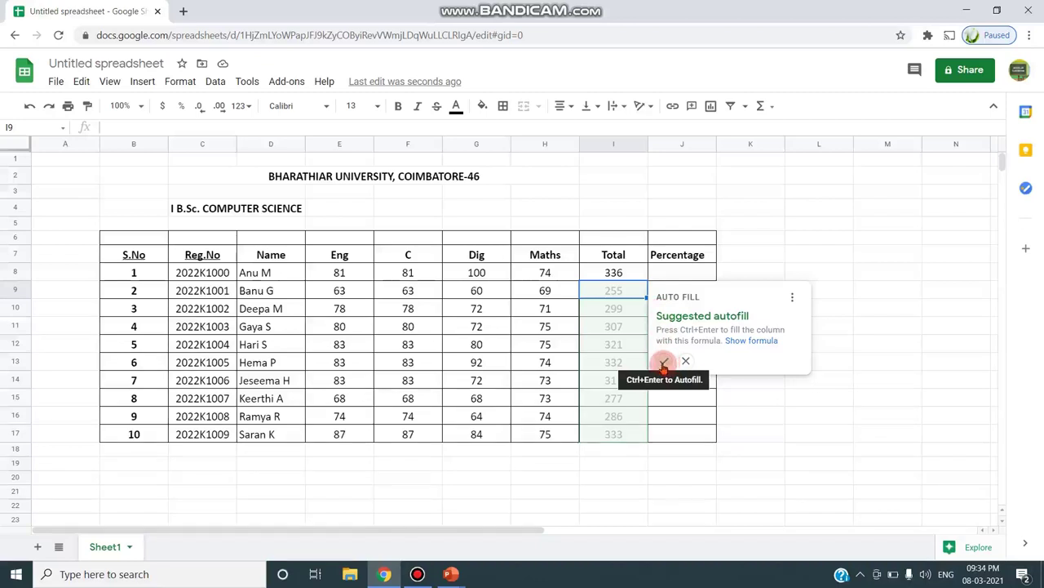
pyautogui.click(663, 362)
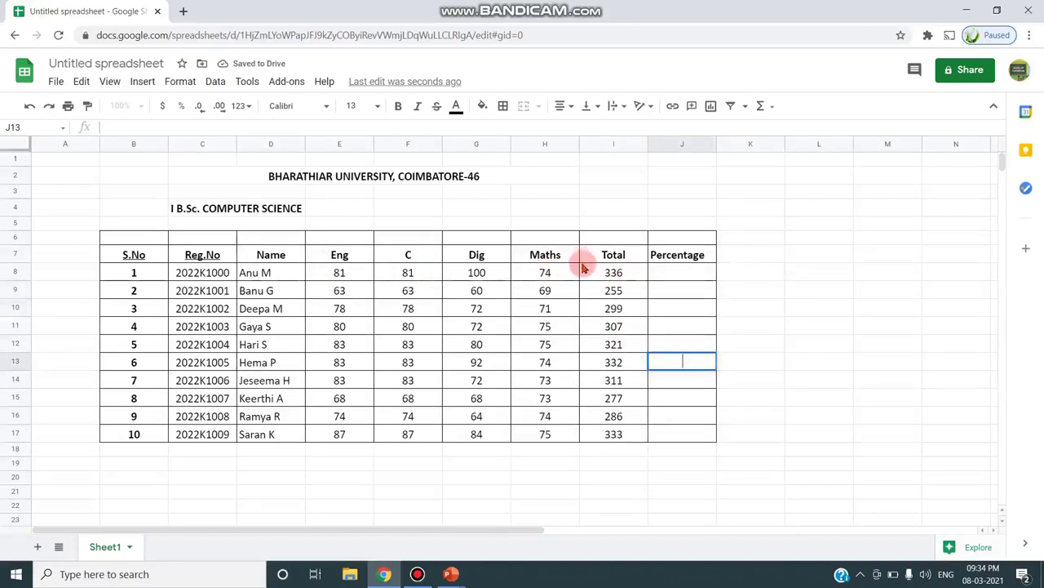
pyautogui.press('Return')
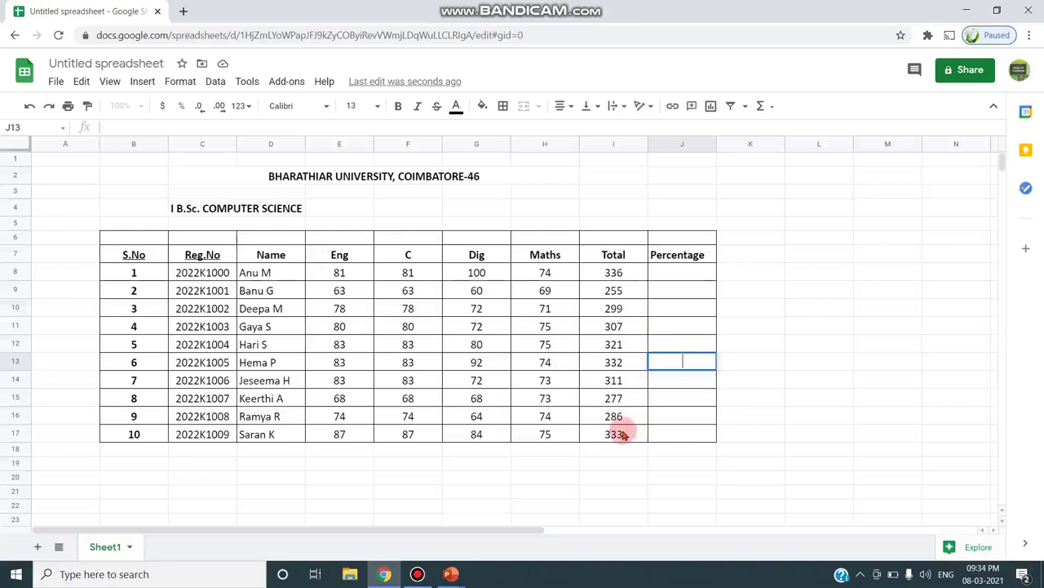
# - Enter =AVERAGE(I8/4) in J8 and autofill the Percentage column through J17, 84 down to 83
pyautogui.click(620, 435)
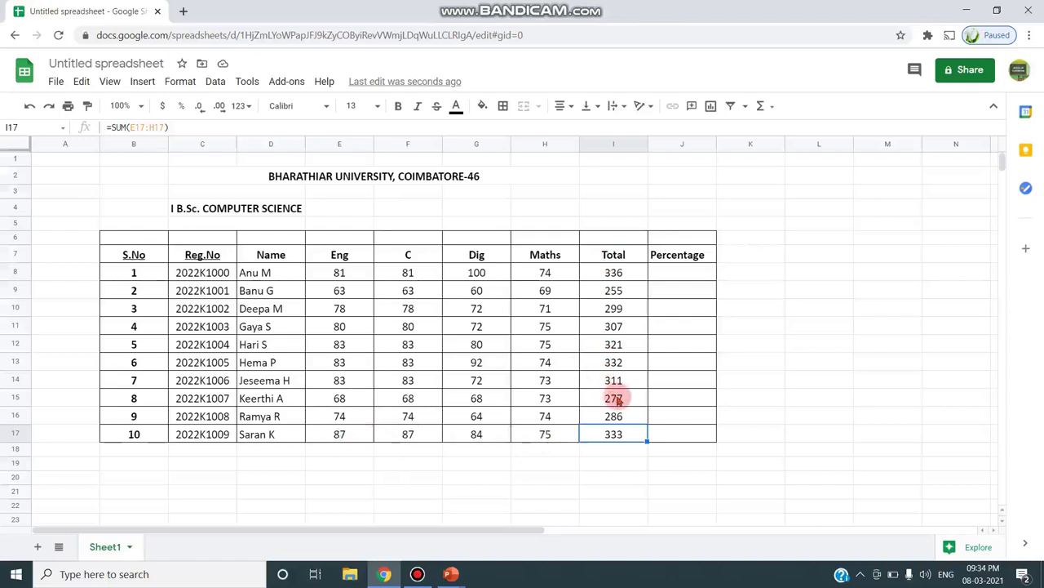
pyautogui.click(654, 273)
pyautogui.moveTo(653, 272); pyautogui.dragTo(679, 282)
pyautogui.write('=')
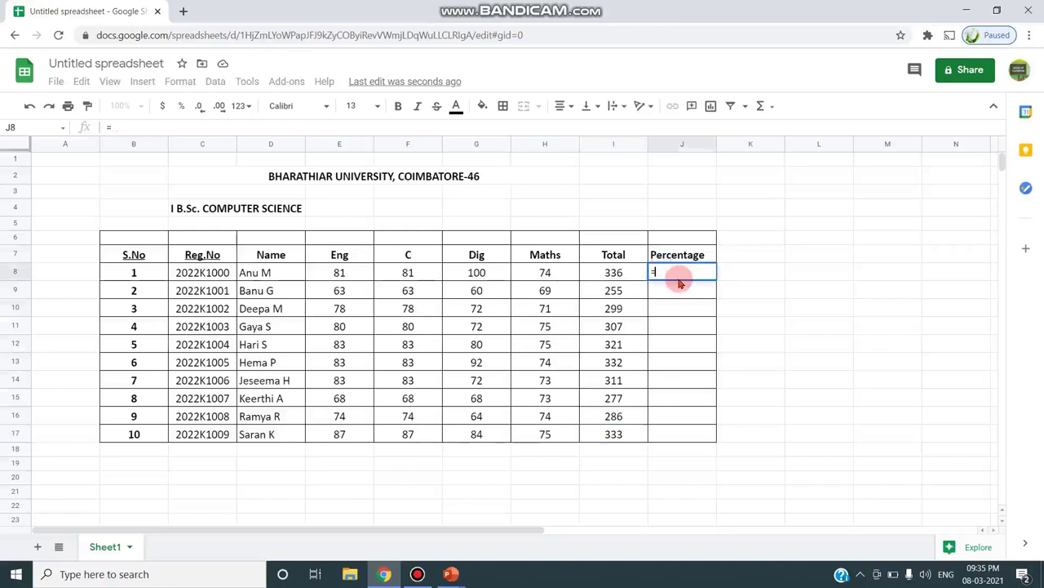
pyautogui.write('A')
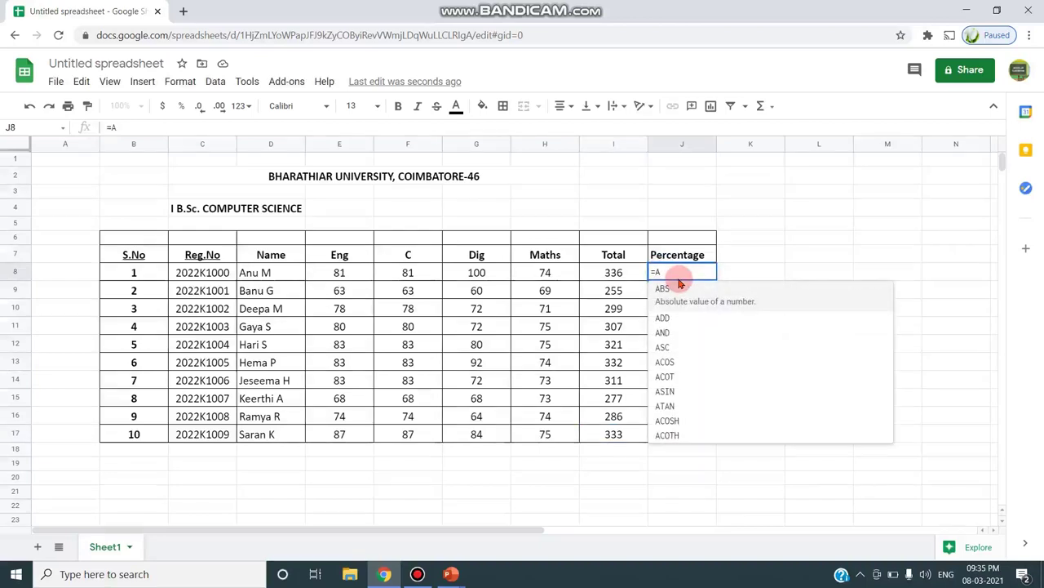
pyautogui.write('v')
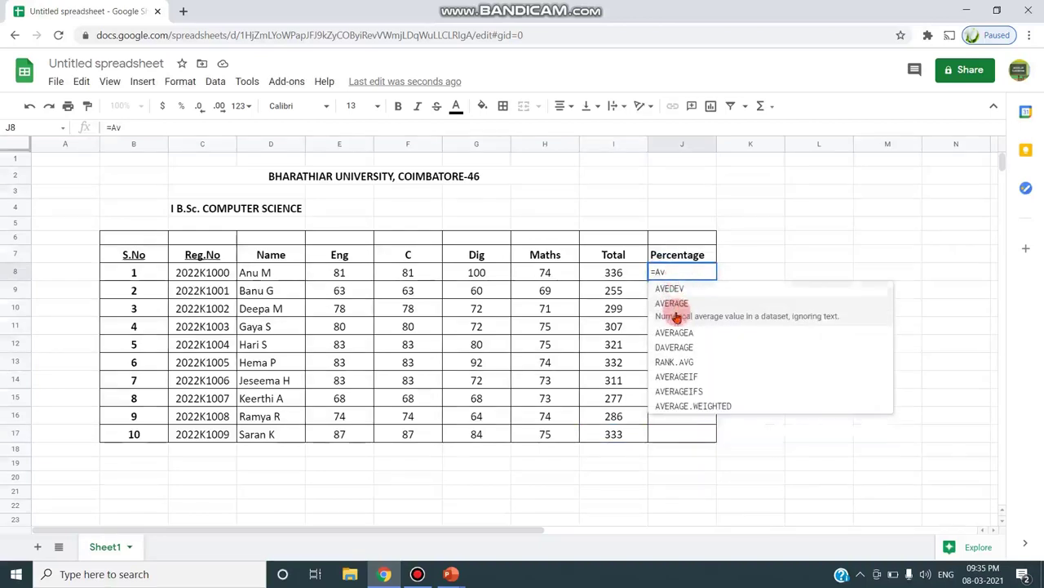
pyautogui.click(674, 304)
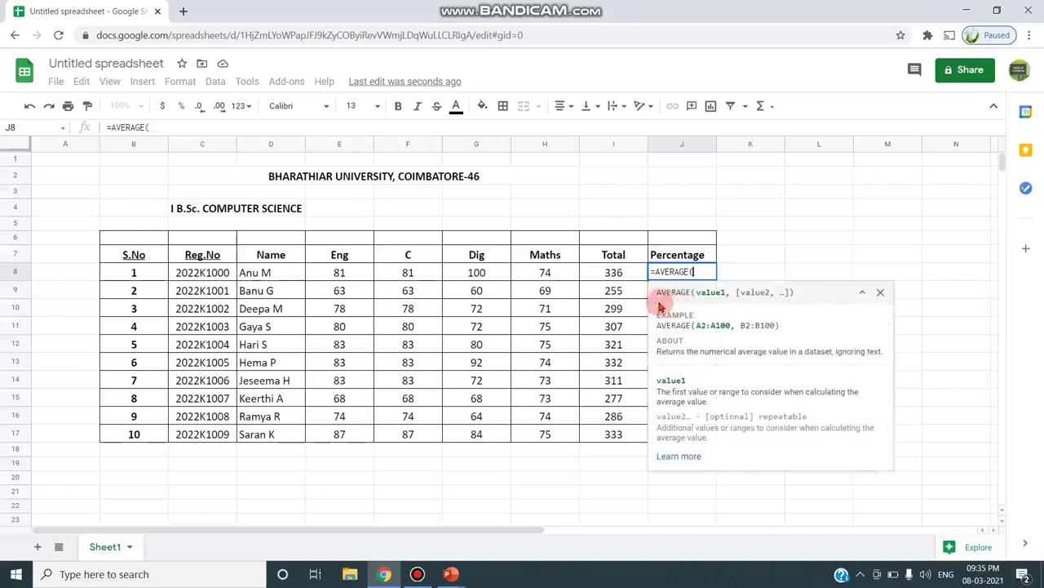
pyautogui.click(603, 273)
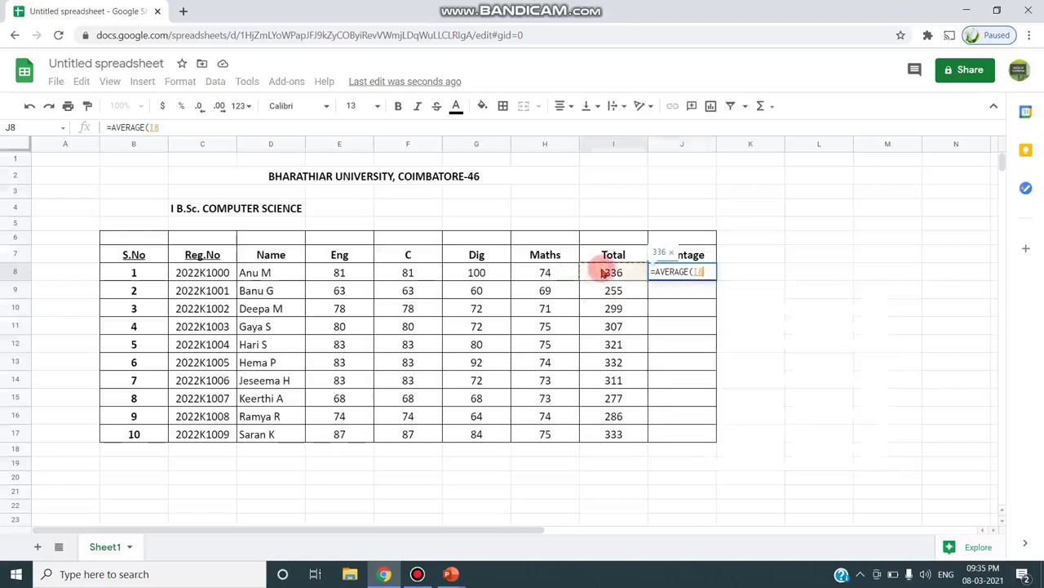
pyautogui.write('/')
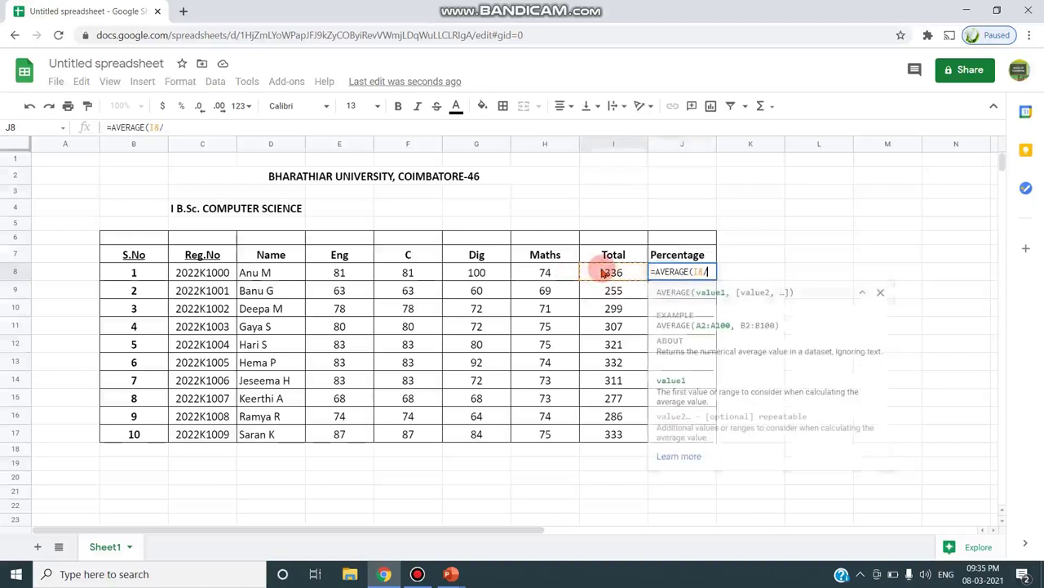
pyautogui.write('4')
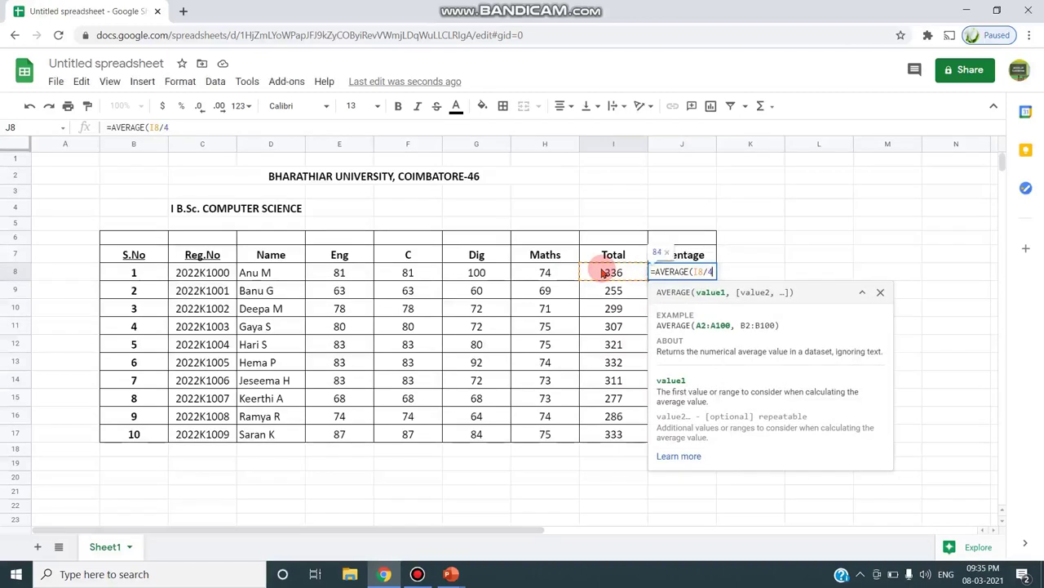
pyautogui.write(')')
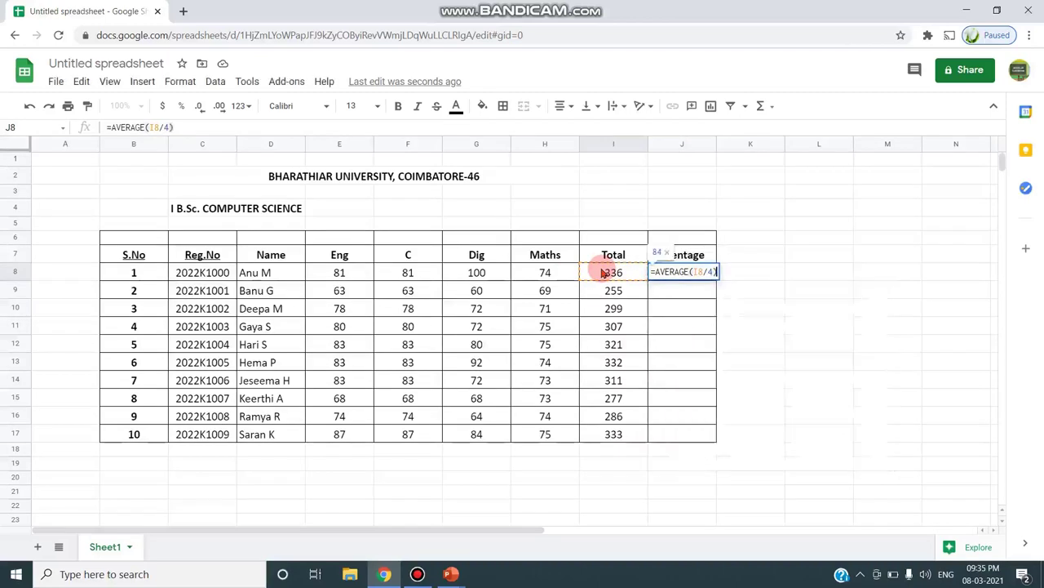
pyautogui.press('Return')
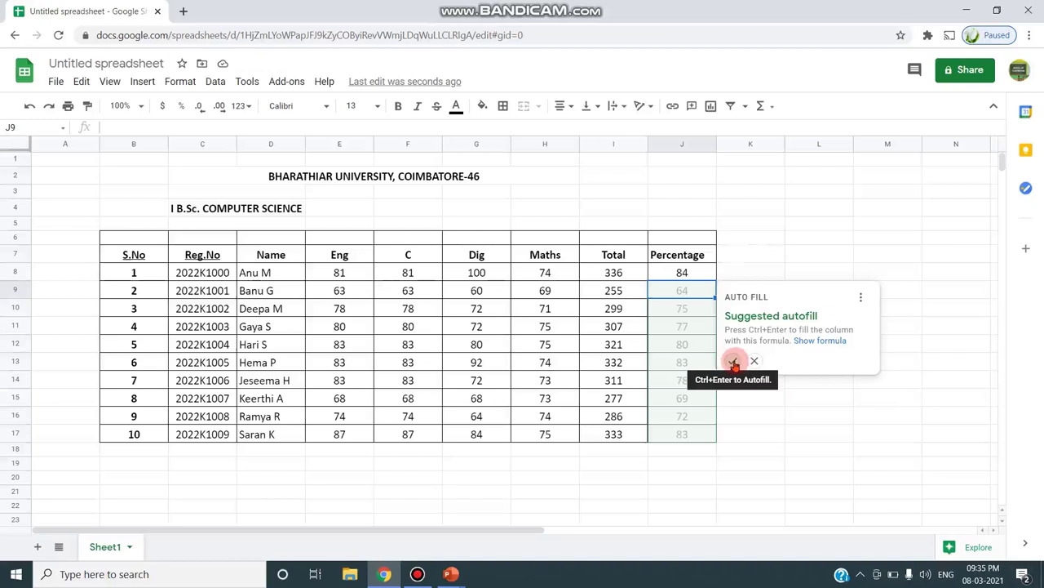
pyautogui.click(734, 361)
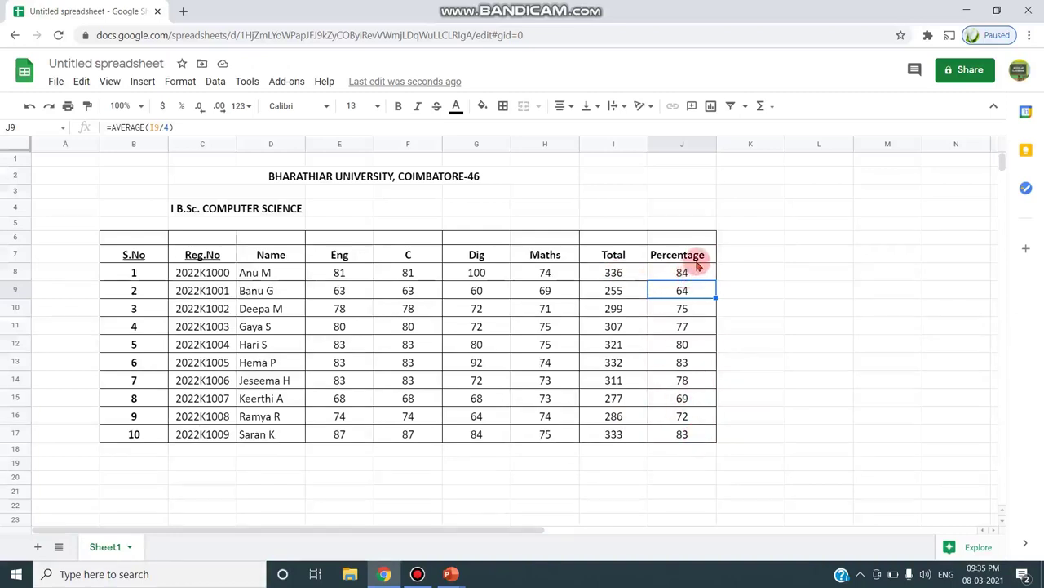
pyautogui.click(202, 191)
# - Add the 'CIA - I' label in C3:D3 and make it bold, 12 point and blue
pyautogui.write('CIA ')
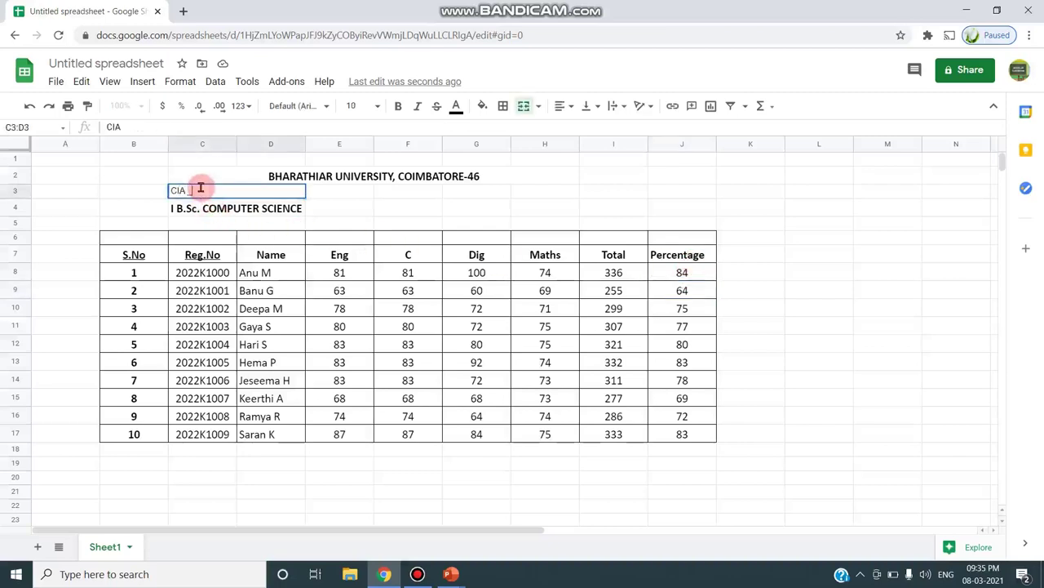
pyautogui.write('- I')
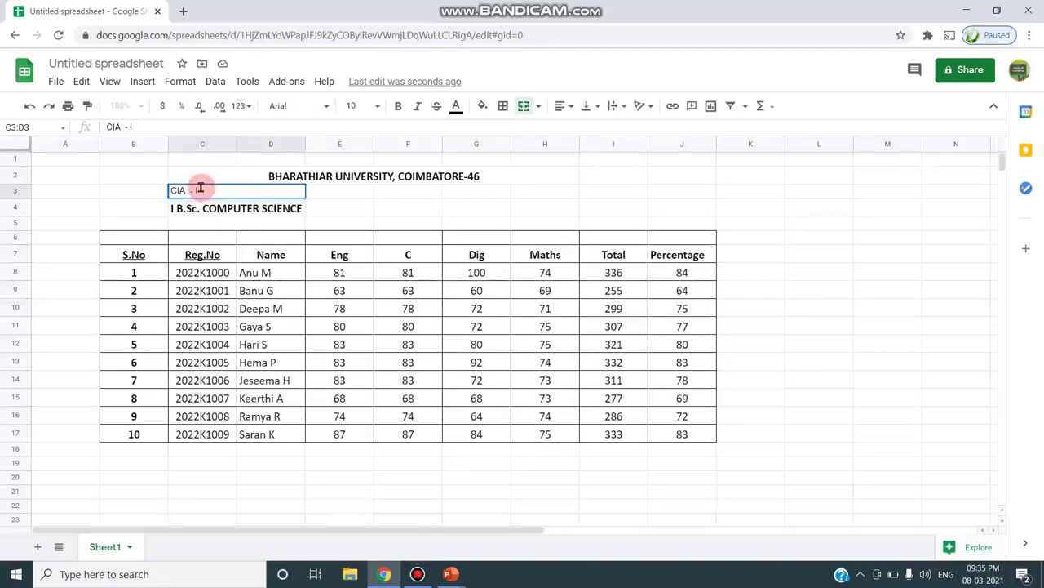
pyautogui.click(152, 189)
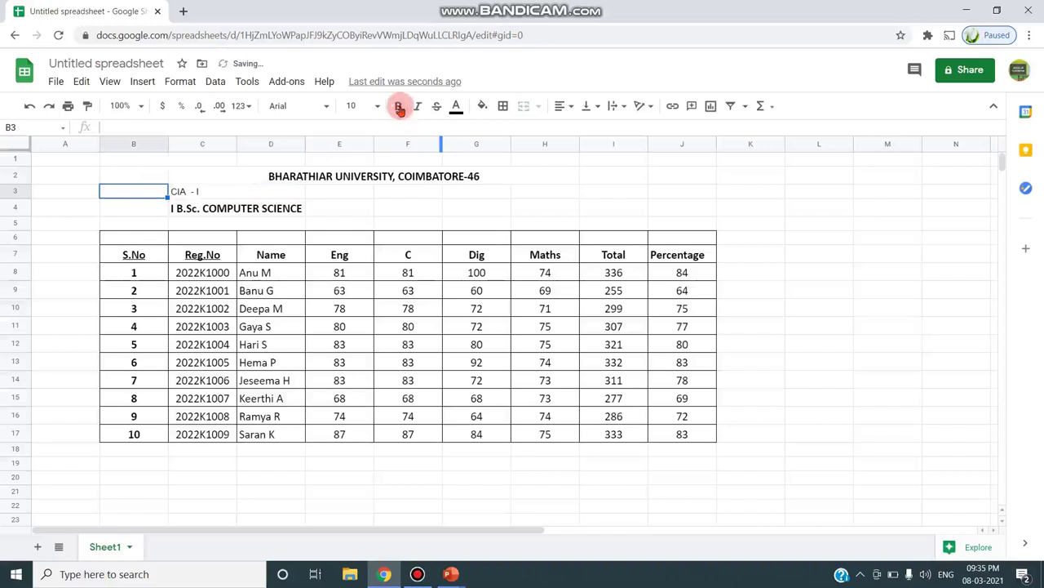
pyautogui.click(201, 194)
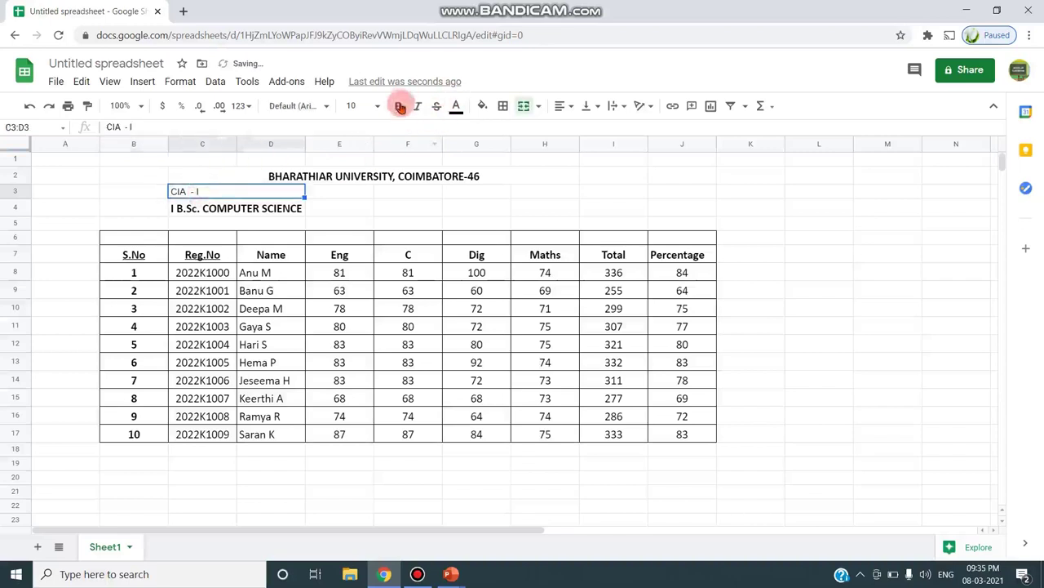
pyautogui.click(400, 107)
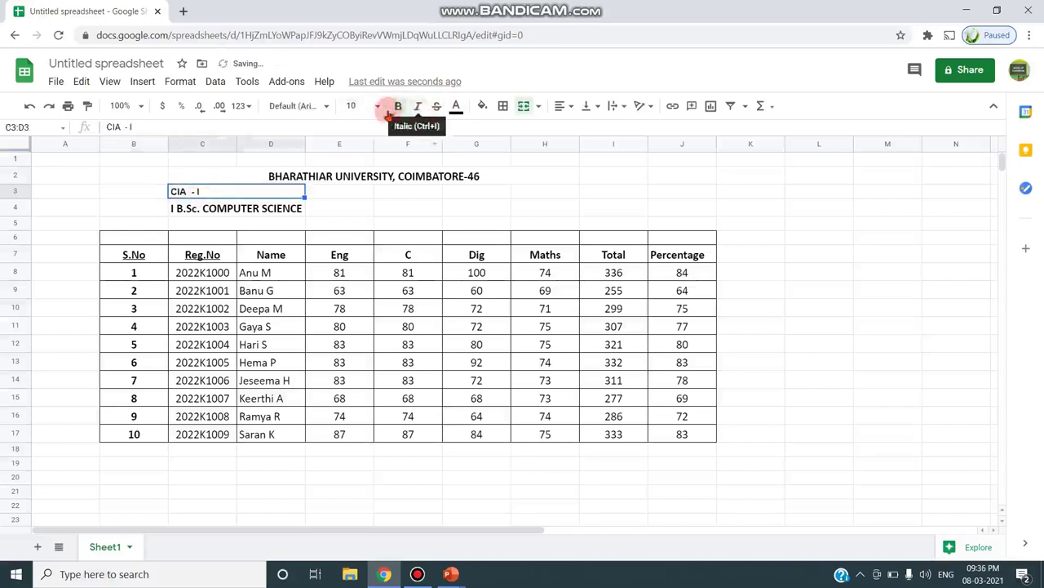
pyautogui.click(375, 106)
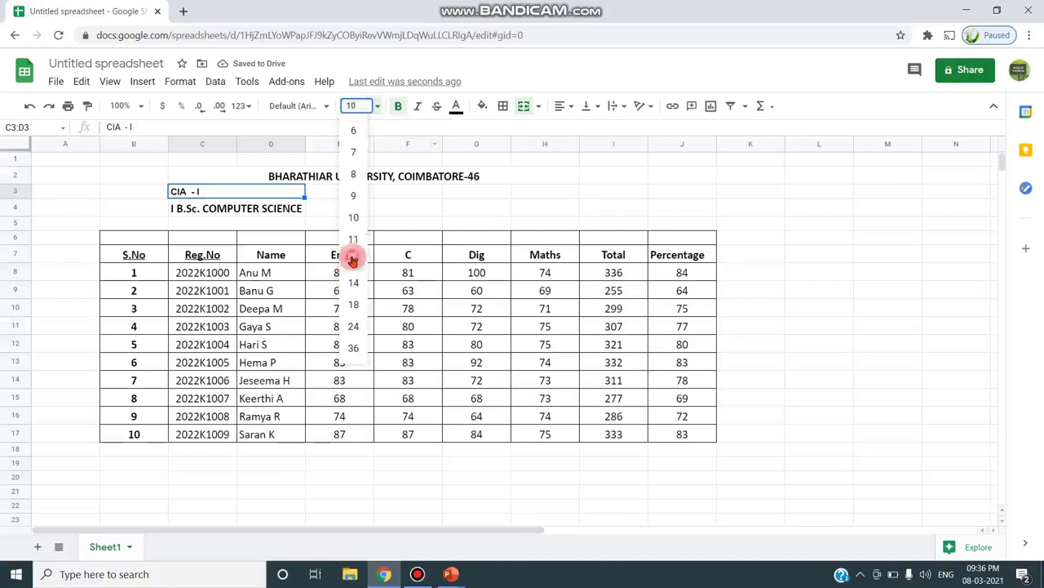
pyautogui.click(353, 260)
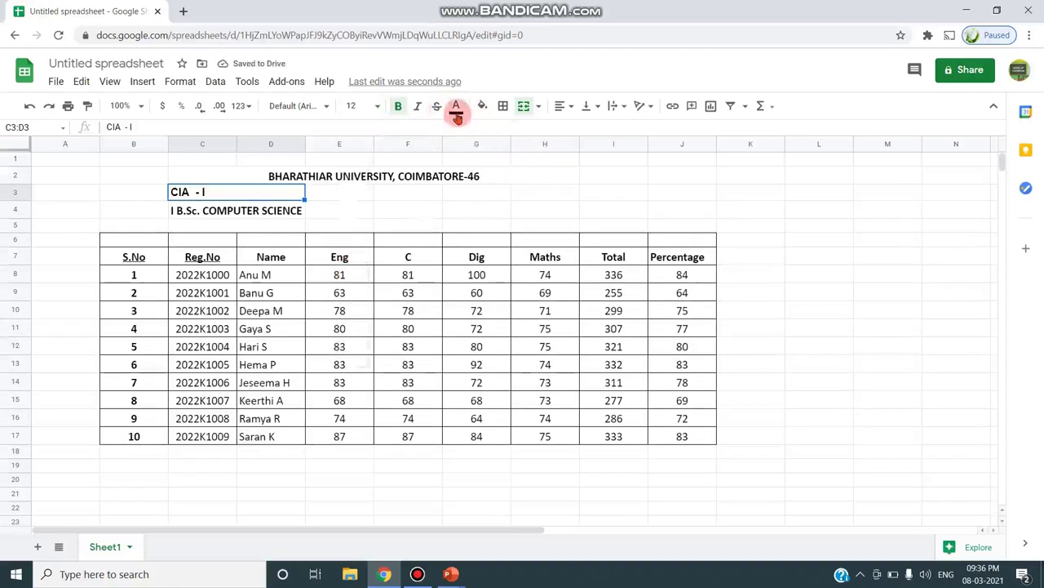
pyautogui.click(457, 119)
pyautogui.click(568, 171)
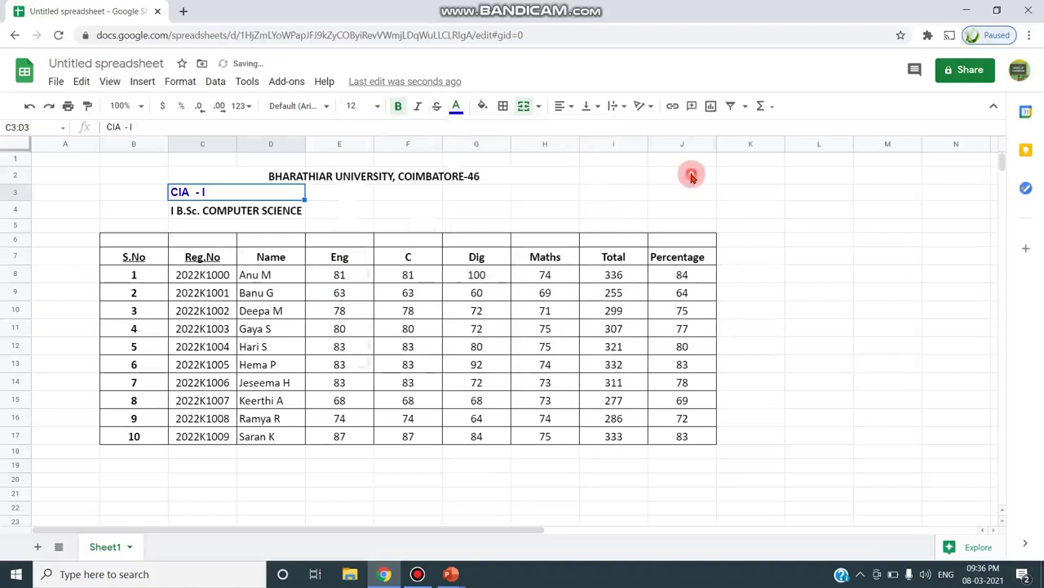
pyautogui.click(691, 177)
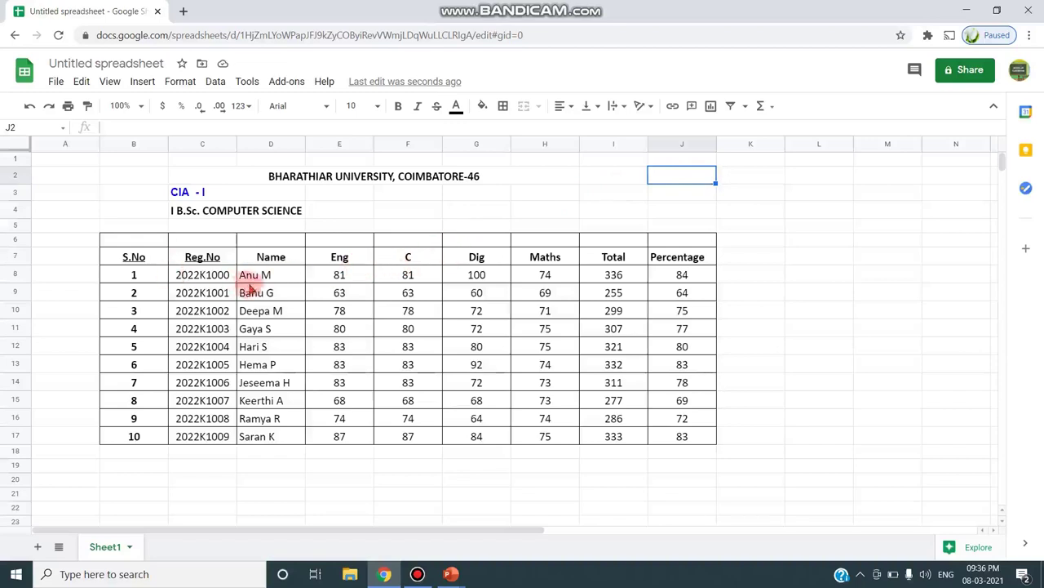
pyautogui.click(619, 281)
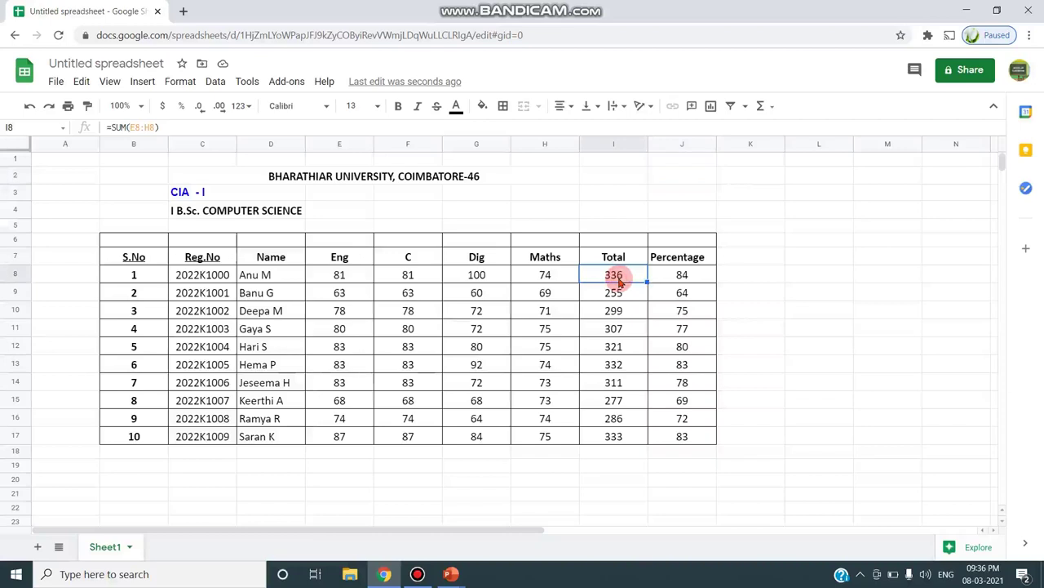
pyautogui.doubleClick(685, 279)
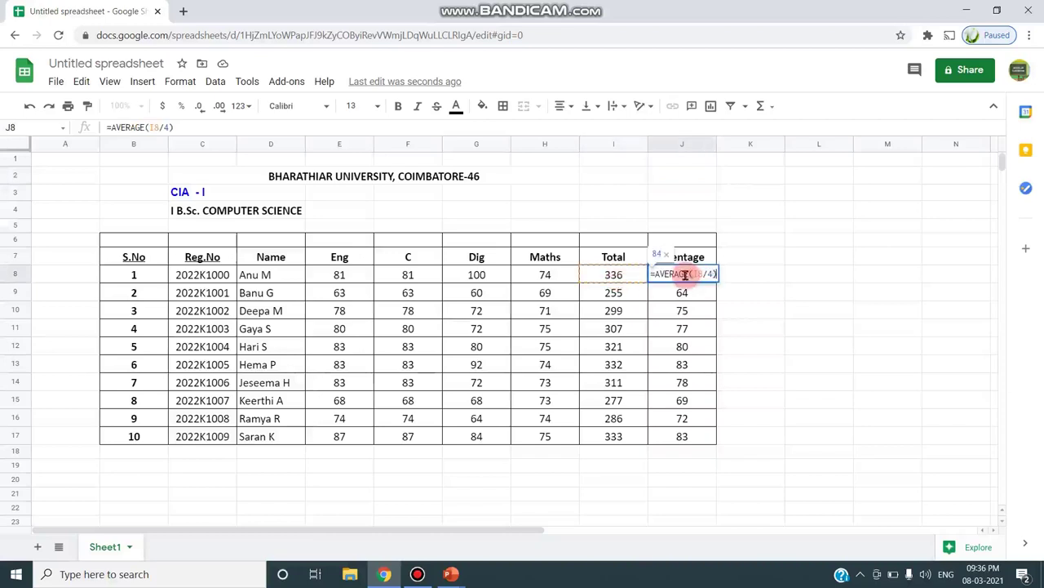
pyautogui.click(789, 369)
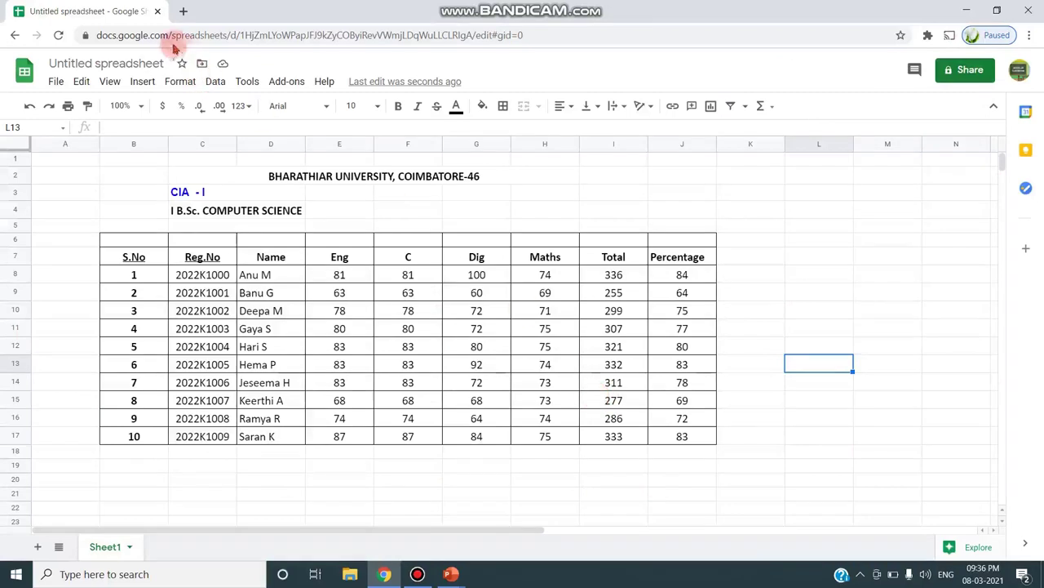
# - Rename the spreadsheet from 'Untitled spreadsheet' to CIAI
pyautogui.click(127, 55)
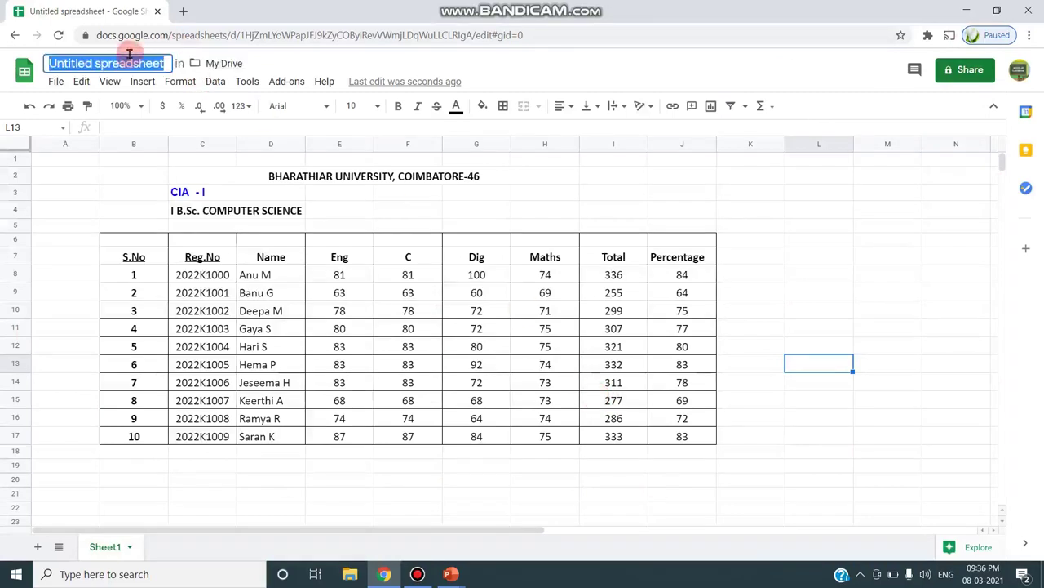
pyautogui.write('CIAI')
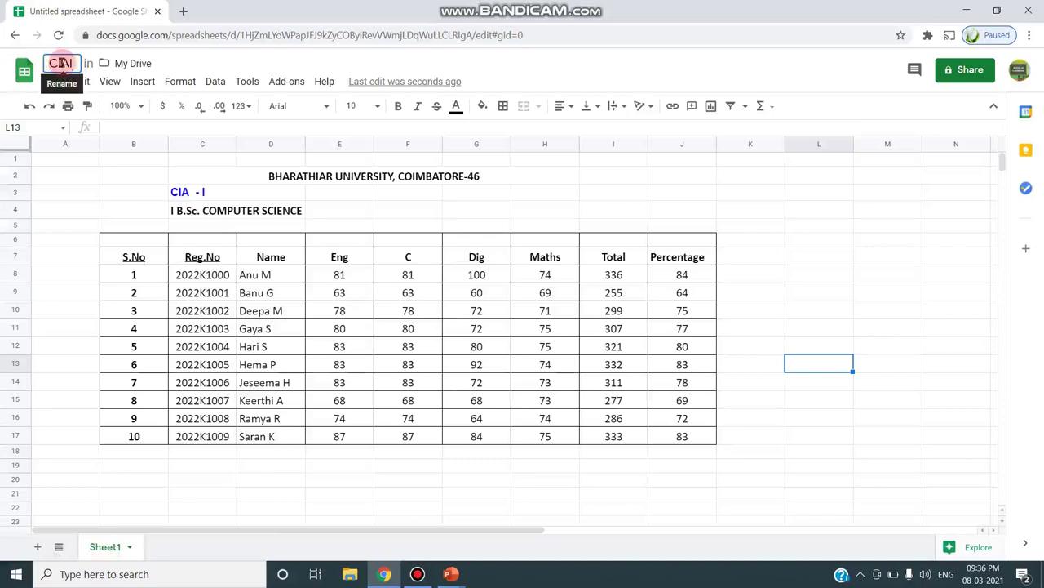
# - Share CIAI with the collaborator's e-mail as Editor, sending a notification
pyautogui.click(970, 70)
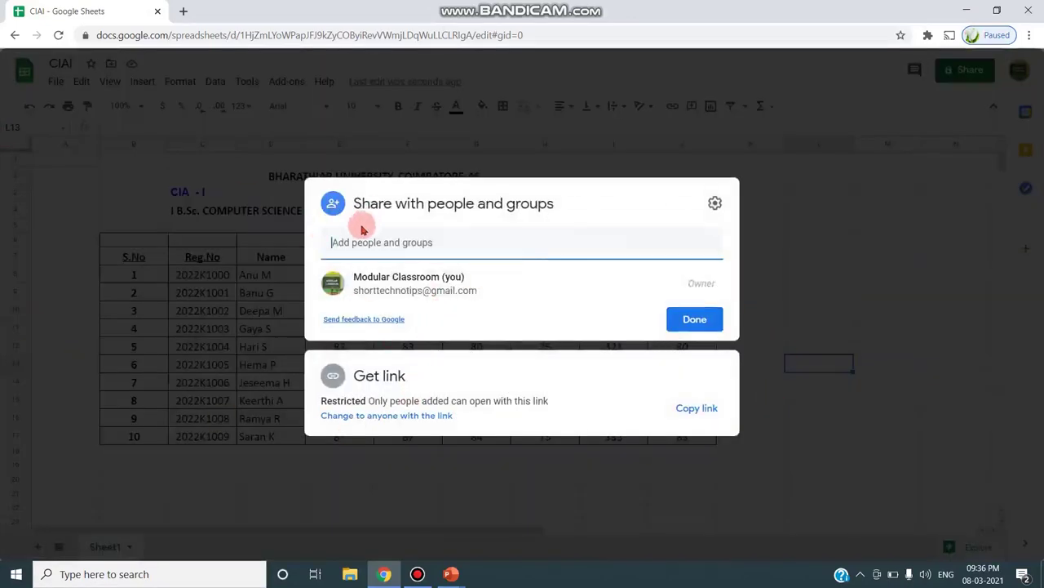
pyautogui.hotkey('ctrl', 'v')
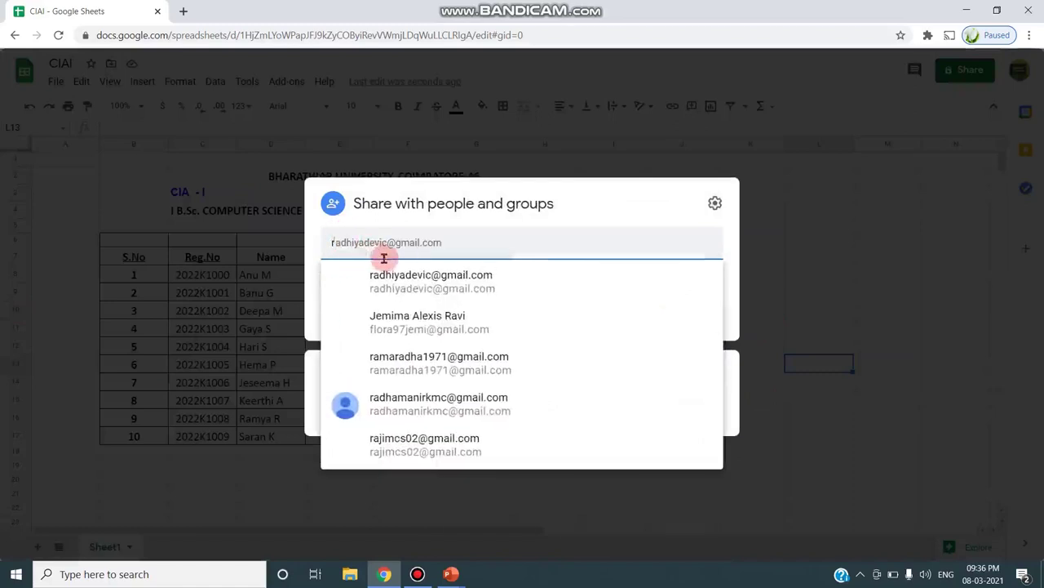
pyautogui.click(392, 279)
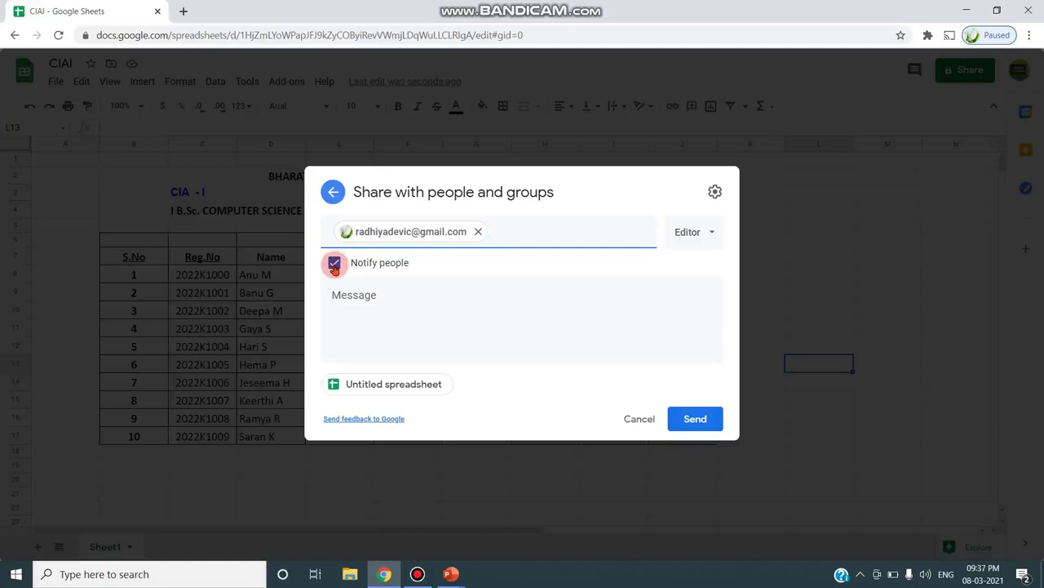
pyautogui.click(711, 234)
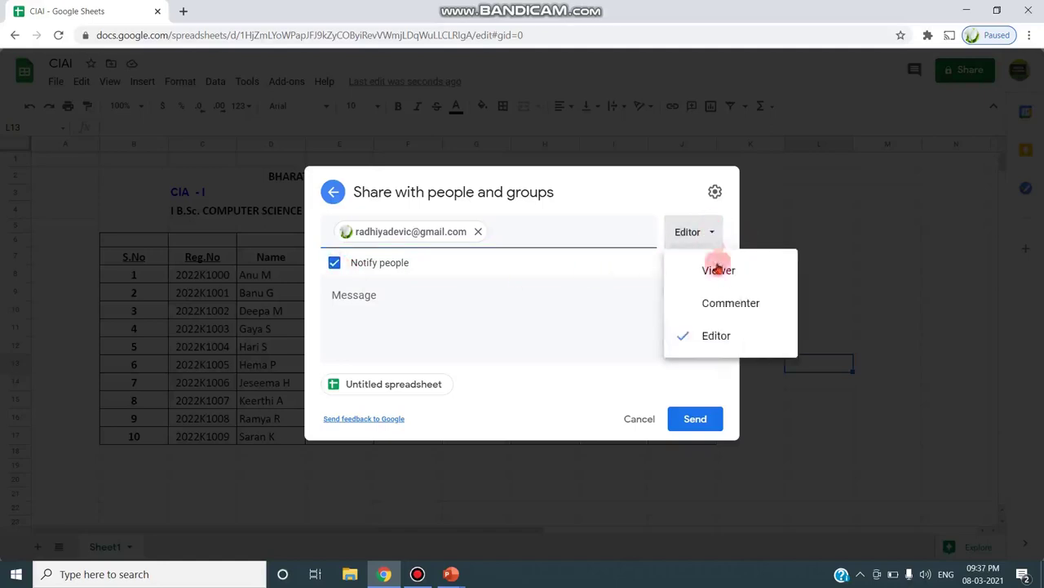
pyautogui.click(725, 337)
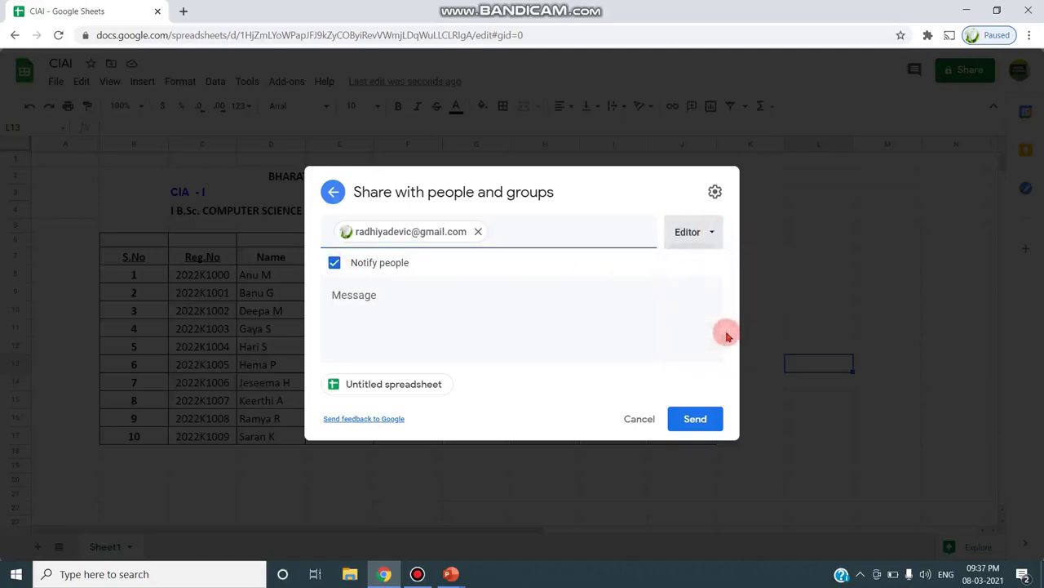
pyautogui.click(693, 423)
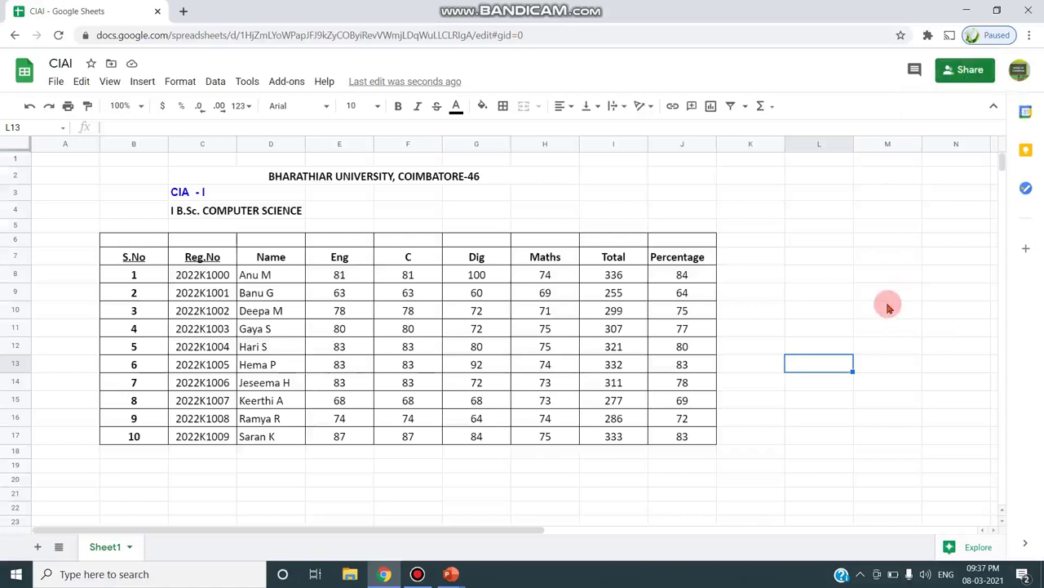
# - Select D8:J17 and insert a column chart of all ten students' marks
pyautogui.click(250, 275)
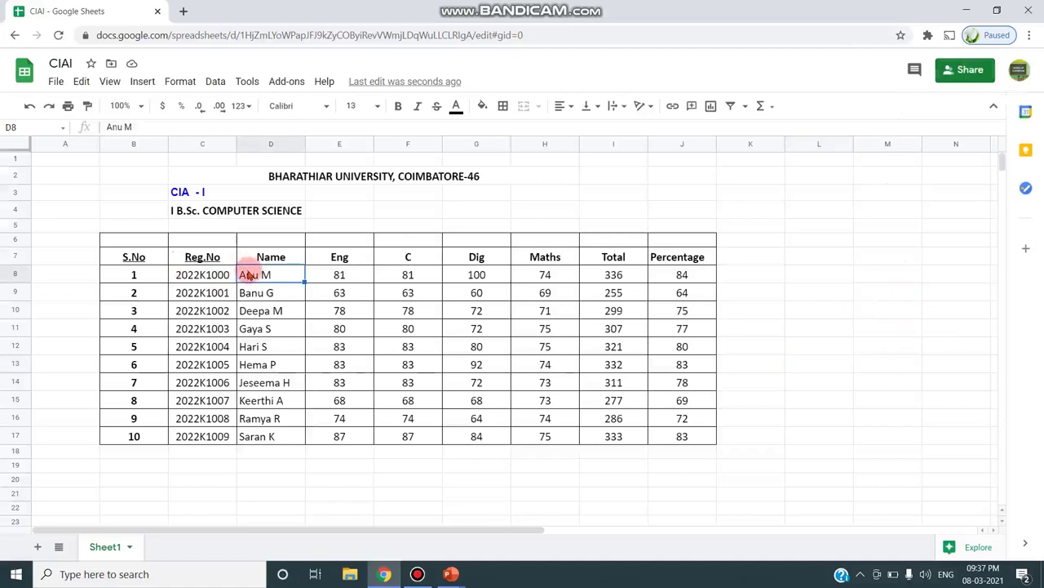
pyautogui.hotkey('shift', 'Right')
pyautogui.hotkey('shift', 'Right')
pyautogui.hotkey('shift', 'Right')
pyautogui.hotkey('shift', 'Right')
pyautogui.hotkey('shift', 'Right')
pyautogui.hotkey('shift', 'Down')
pyautogui.hotkey('shift', 'Right')
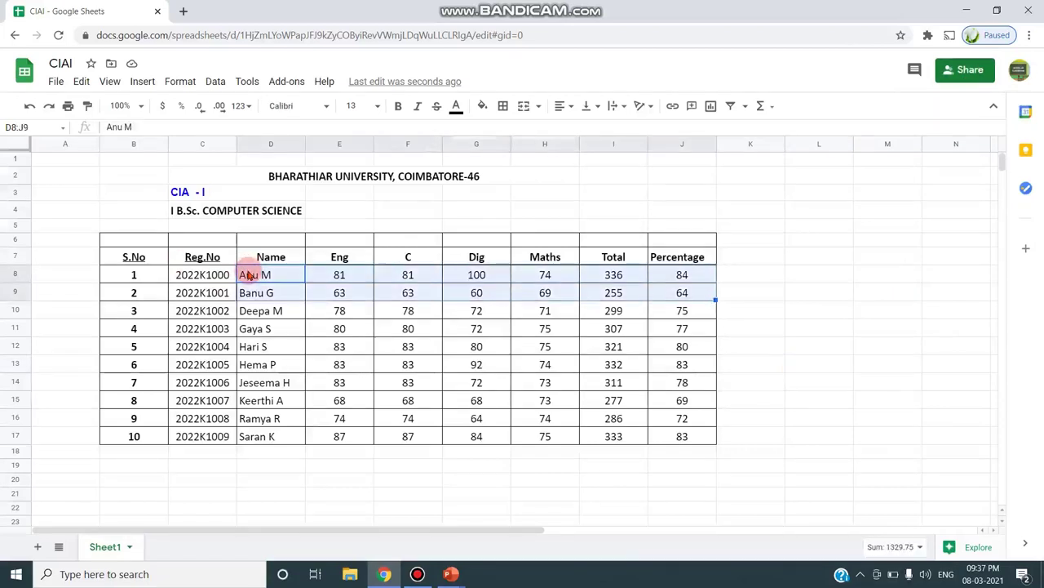
pyautogui.hotkey('shift', 'Down')
pyautogui.hotkey('shift', 'Down')
pyautogui.hotkey('shift', 'Down')
pyautogui.hotkey('shift', 'Down')
pyautogui.hotkey('shift', 'Down')
pyautogui.hotkey('shift', 'Down')
pyautogui.hotkey('shift', 'Down')
pyautogui.hotkey('shift', 'Down')
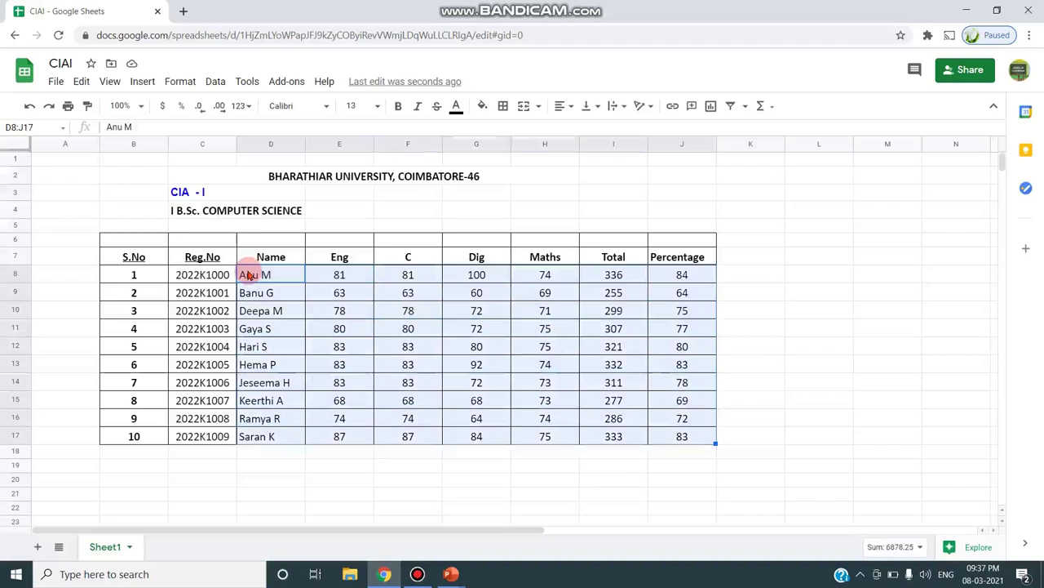
pyautogui.click(140, 83)
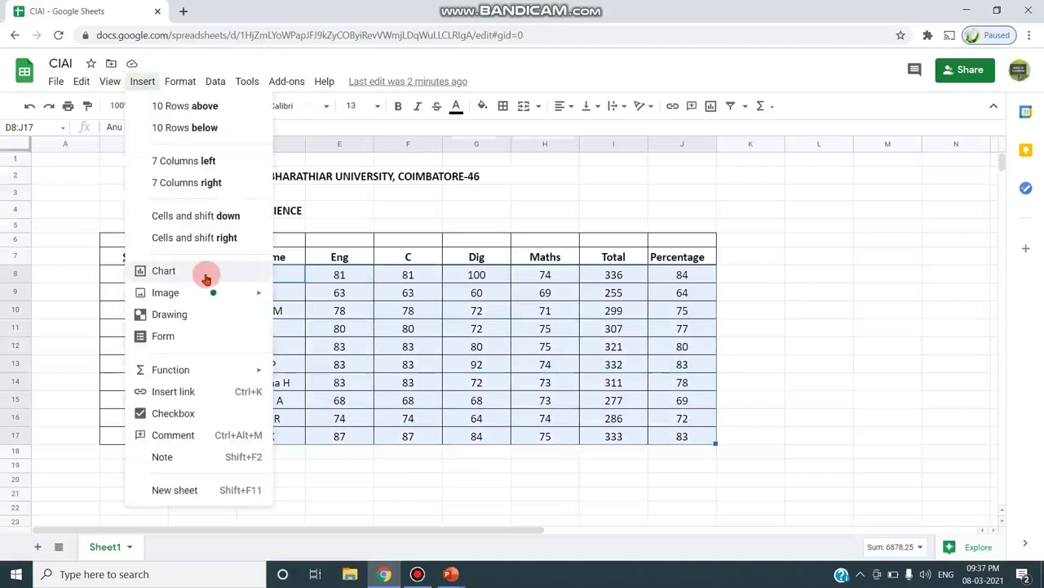
pyautogui.click(712, 109)
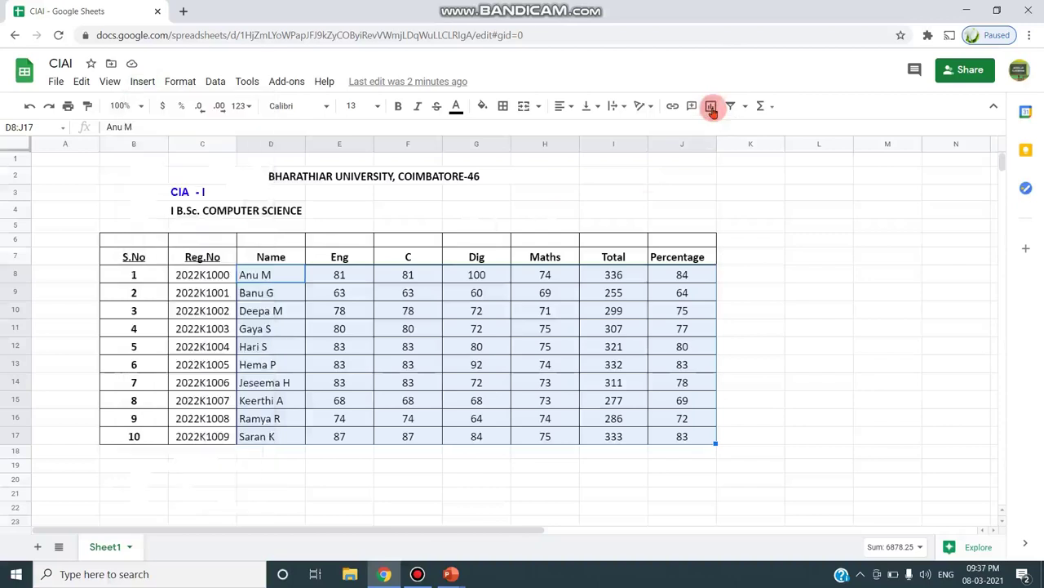
pyautogui.click(711, 109)
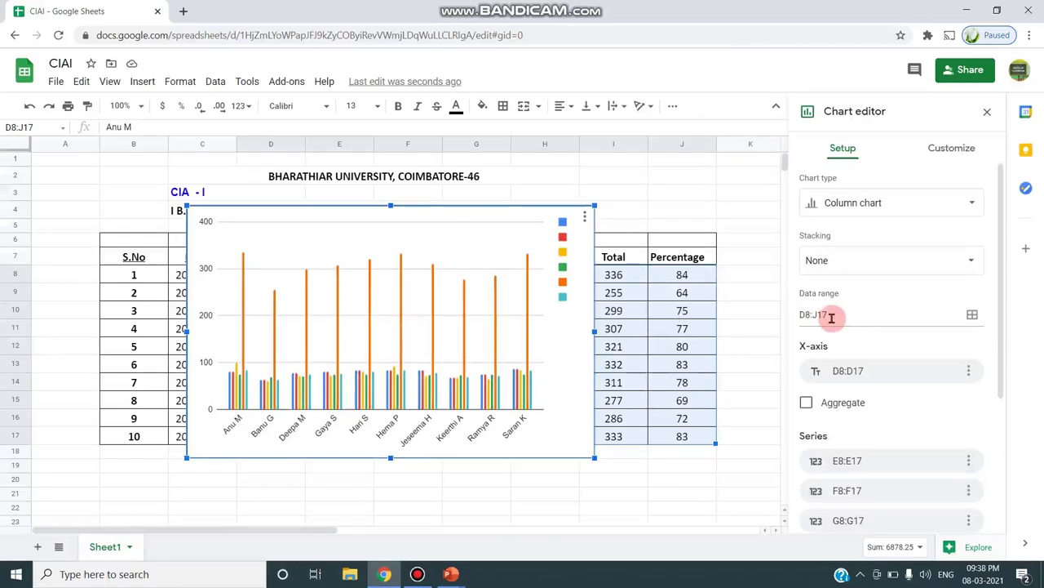
# - Keep the D8:J17 range and remove the H8:H17, G8:G17 and E8:E17 series
pyautogui.click(972, 316)
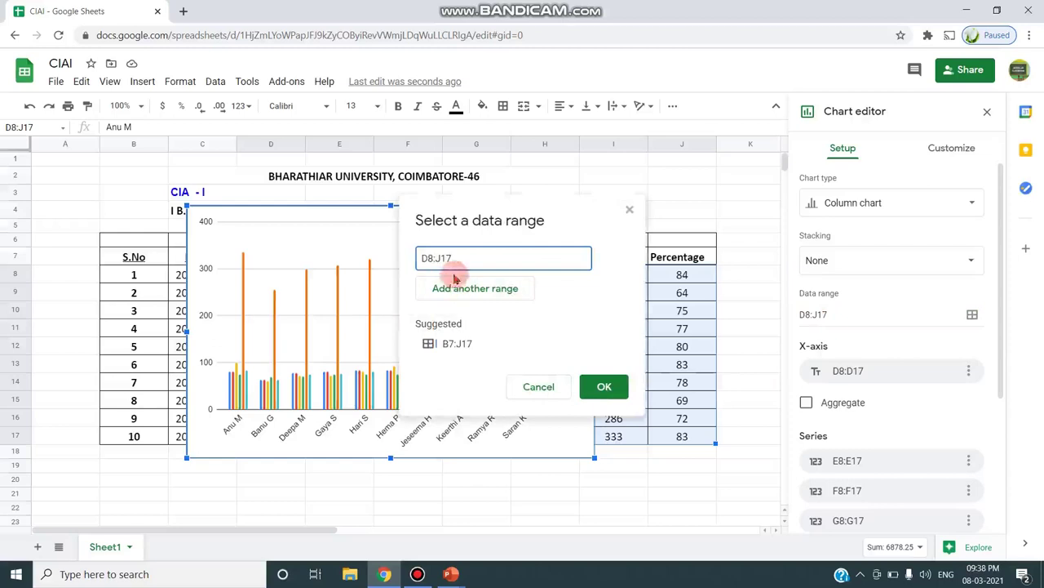
pyautogui.click(532, 386)
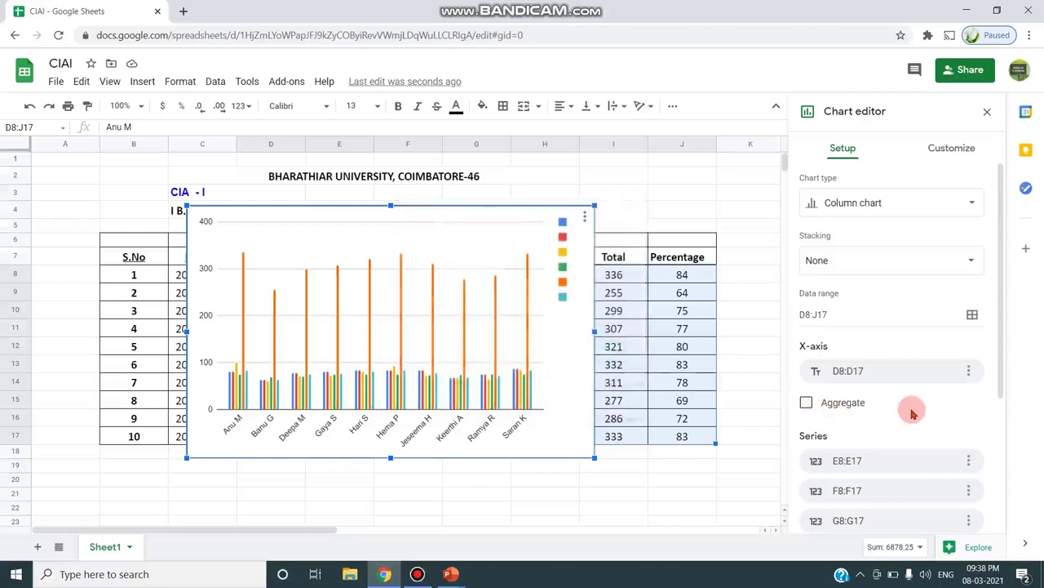
pyautogui.scroll(-2, 913, 413)
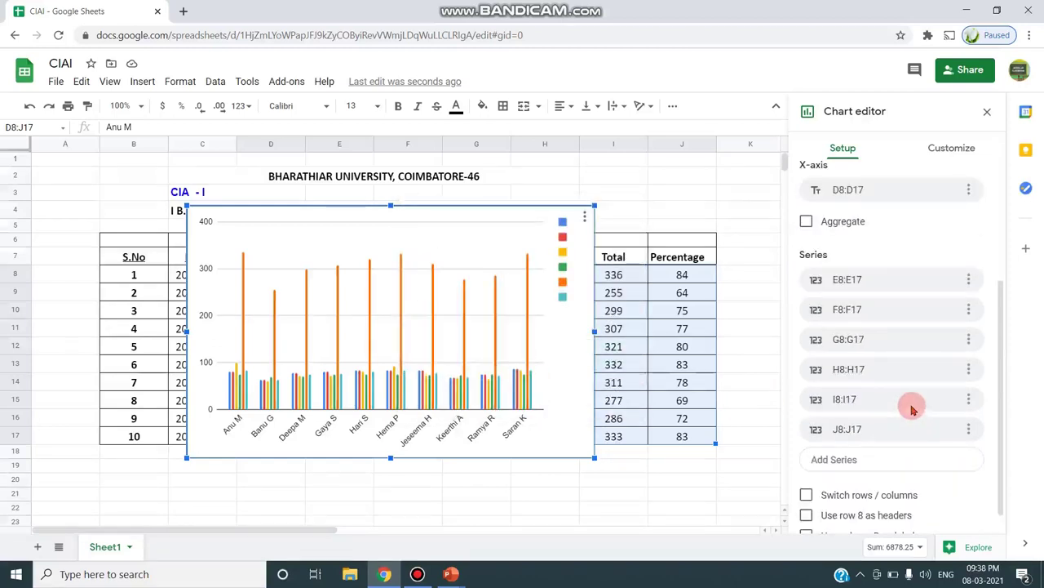
pyautogui.click(969, 369)
pyautogui.click(914, 398)
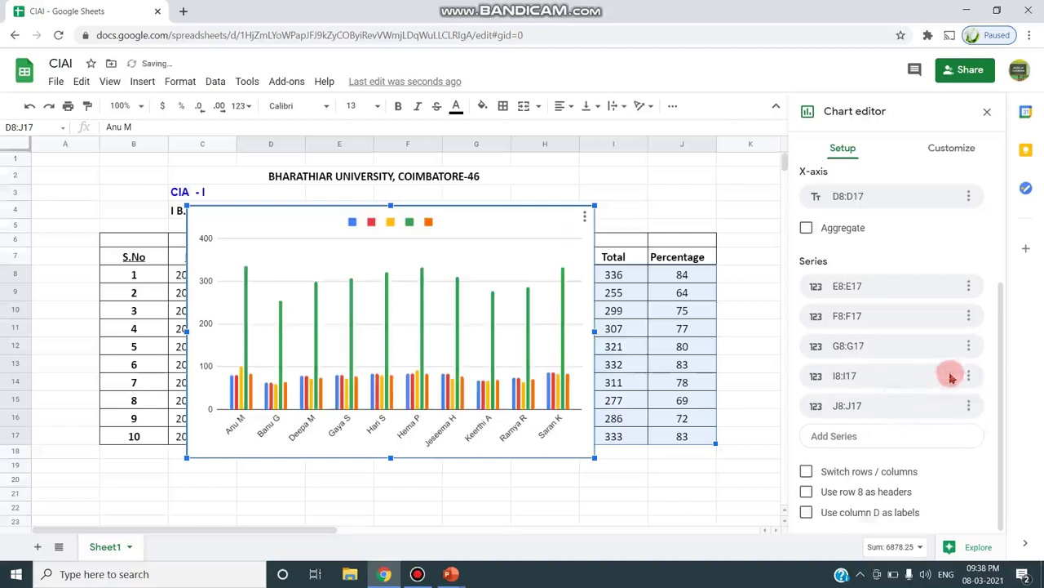
pyautogui.click(970, 345)
pyautogui.click(912, 375)
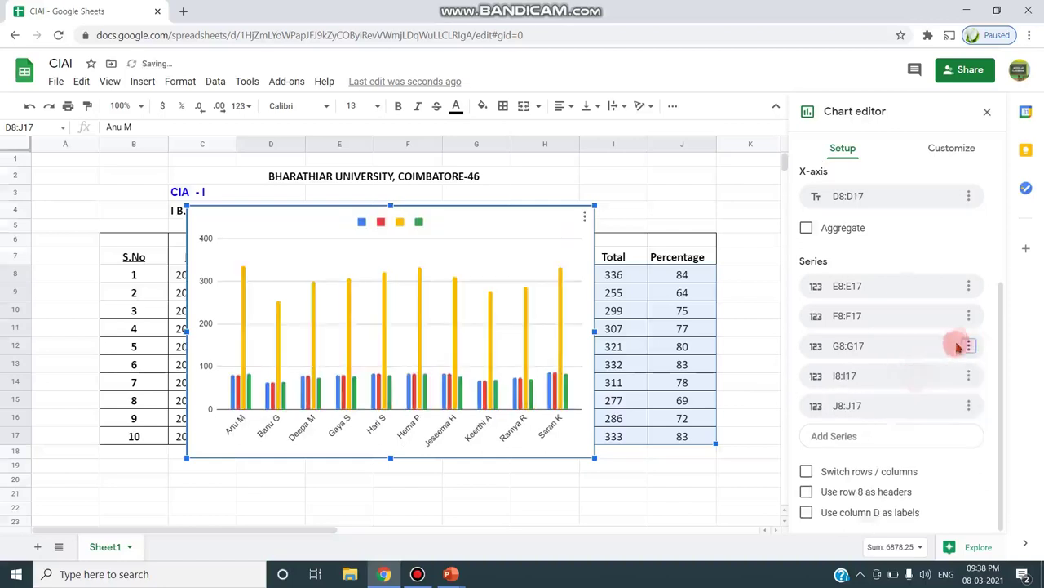
pyautogui.click(969, 323)
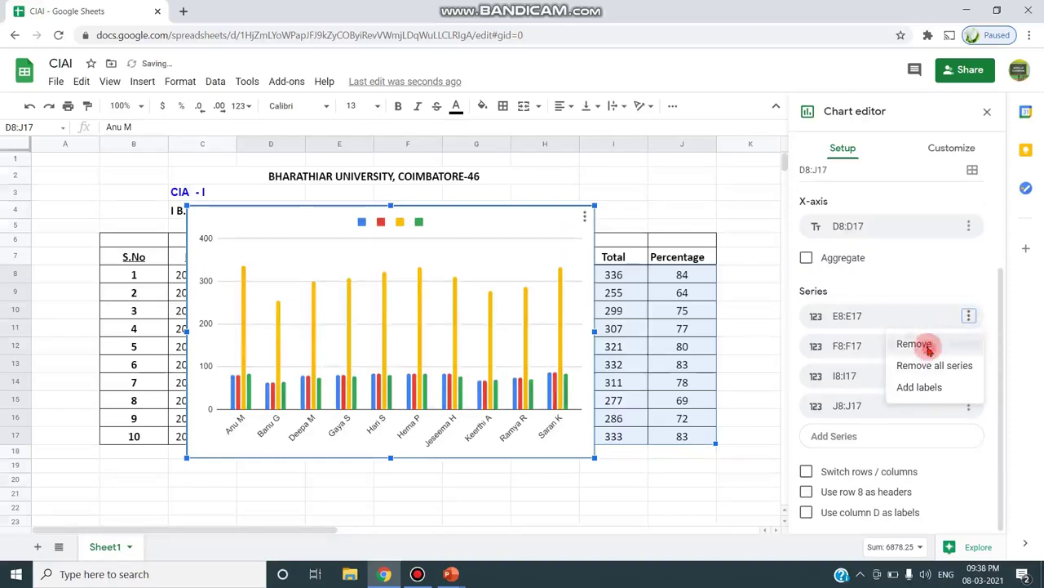
pyautogui.click(956, 343)
# - Remove the F8:F17 series, leaving only Total and Percentage plotted
pyautogui.click(962, 348)
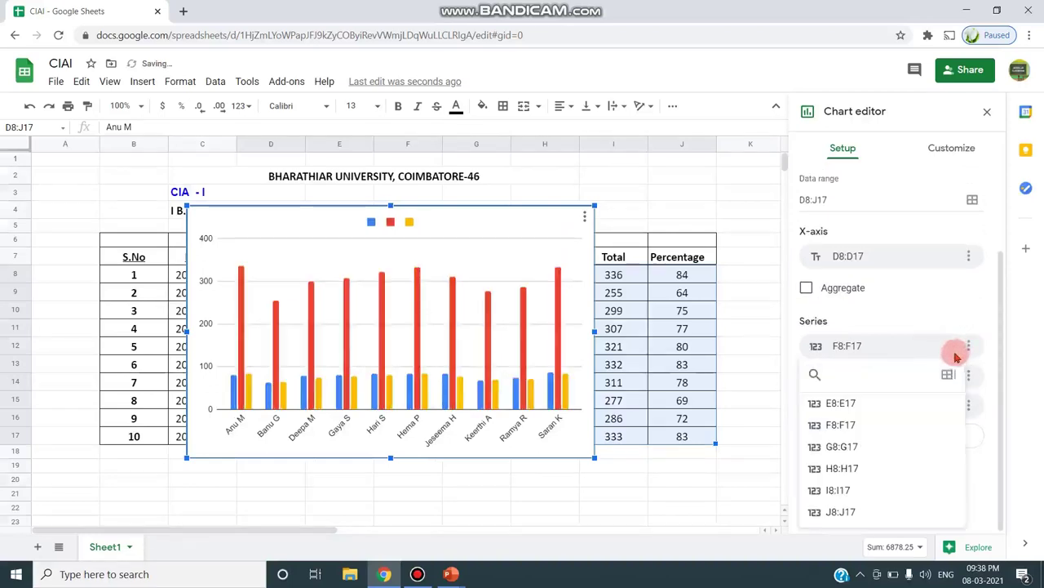
pyautogui.click(964, 353)
pyautogui.click(968, 348)
pyautogui.click(925, 370)
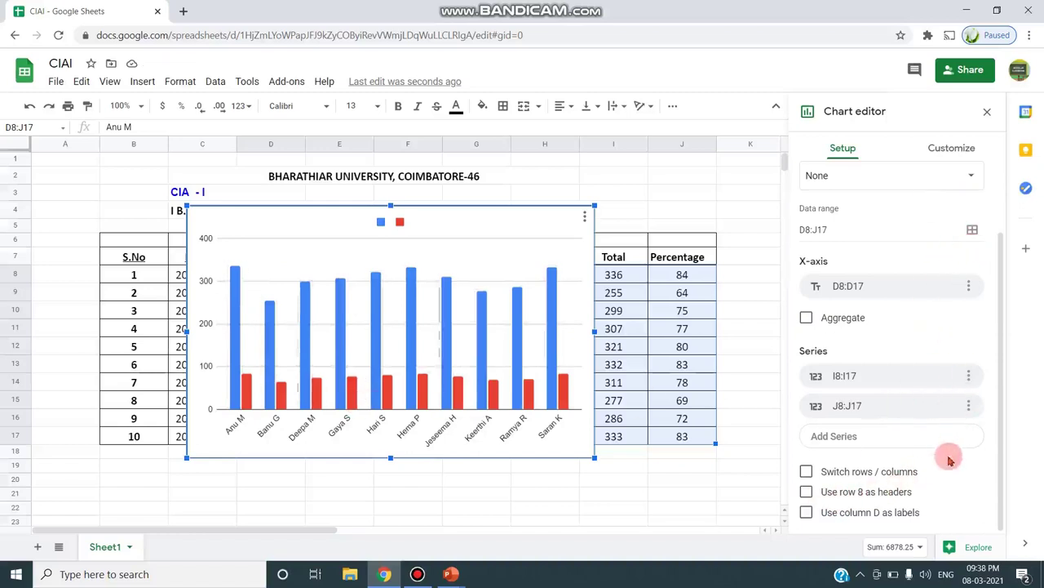
pyautogui.click(949, 147)
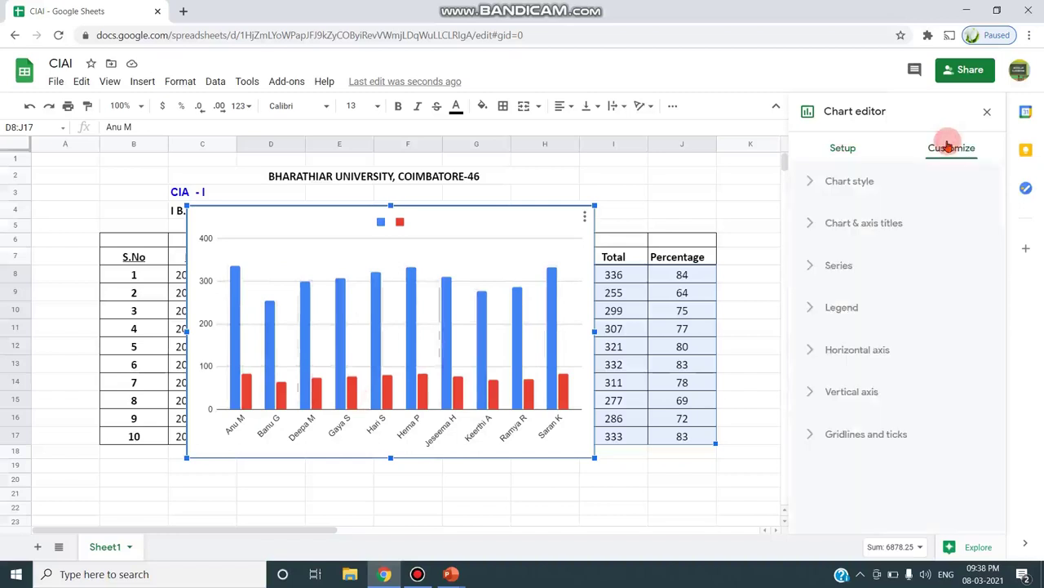
pyautogui.click(867, 179)
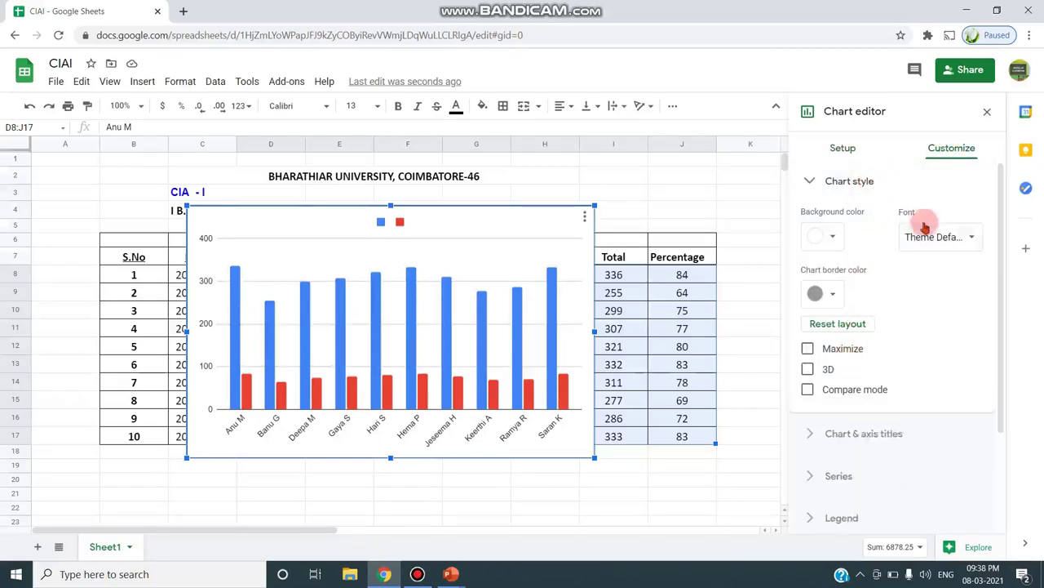
pyautogui.click(811, 182)
pyautogui.click(814, 221)
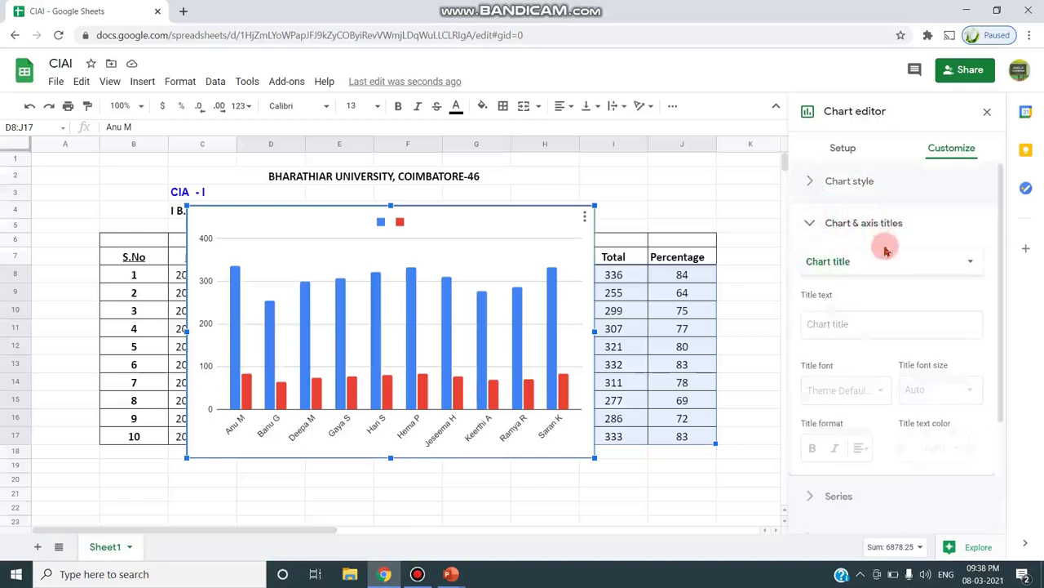
pyautogui.click(847, 261)
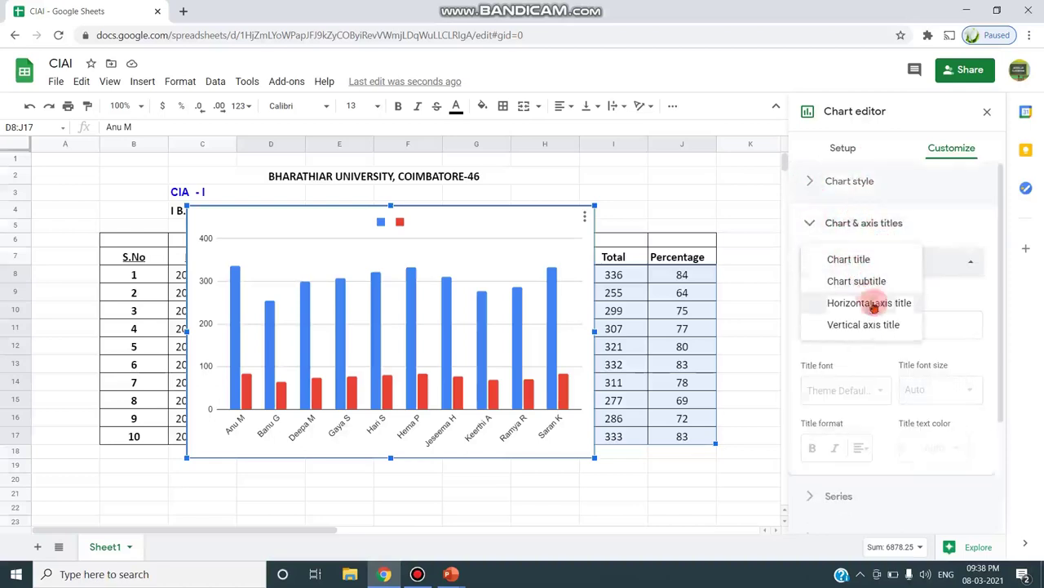
pyautogui.click(845, 390)
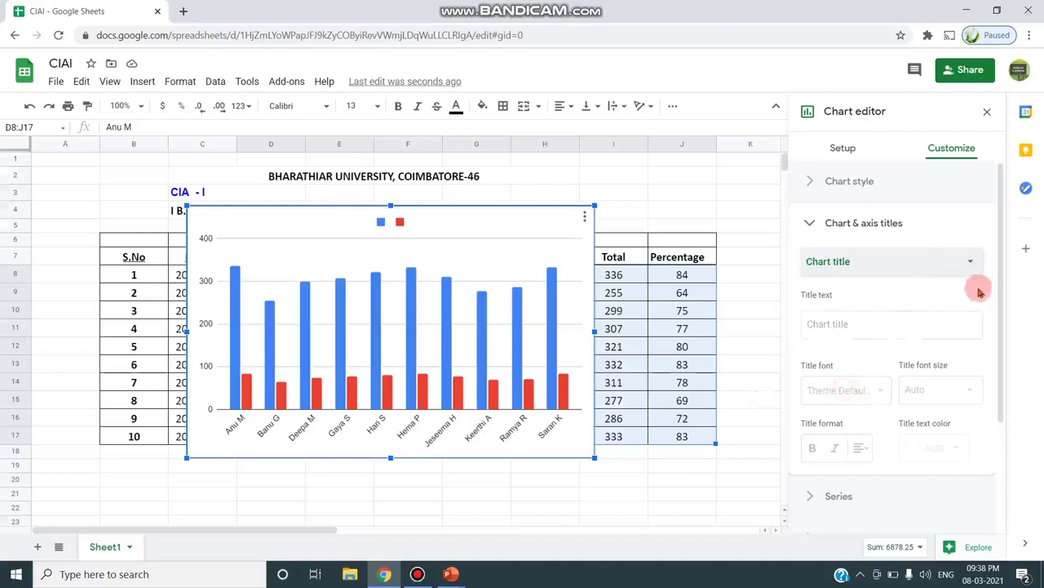
pyautogui.click(812, 222)
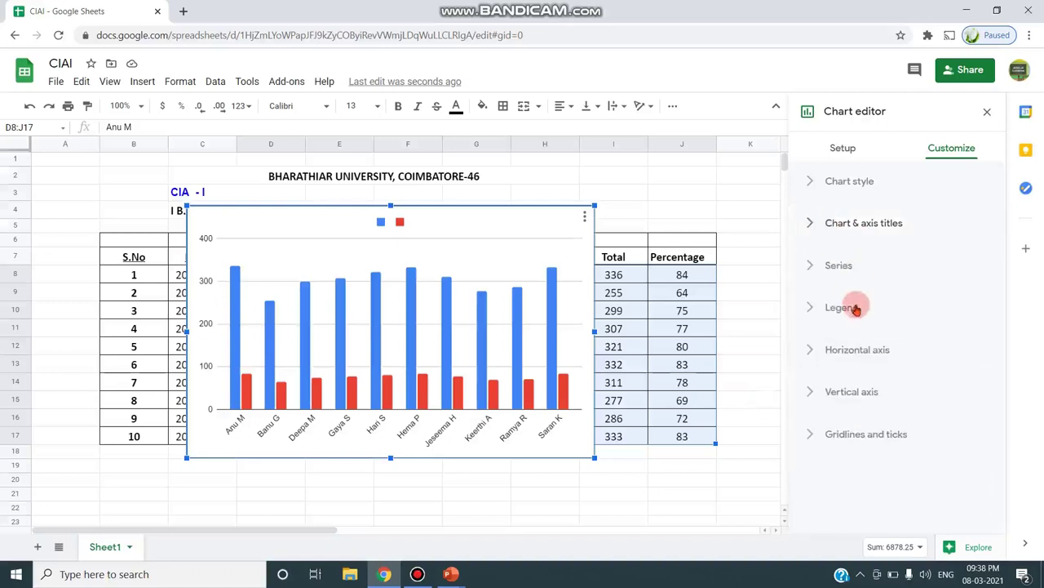
pyautogui.click(842, 310)
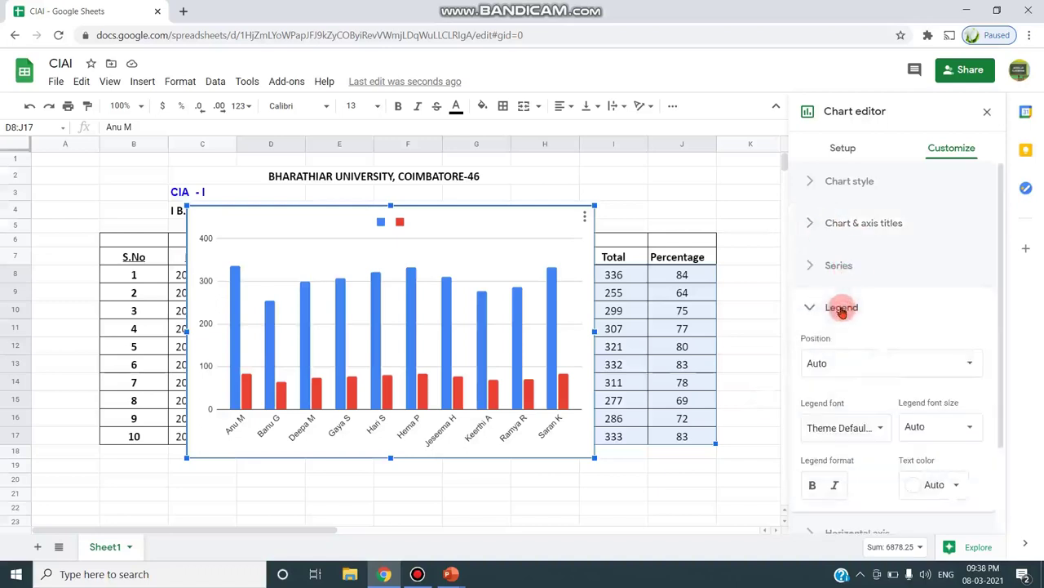
pyautogui.scroll(-2, 893, 383)
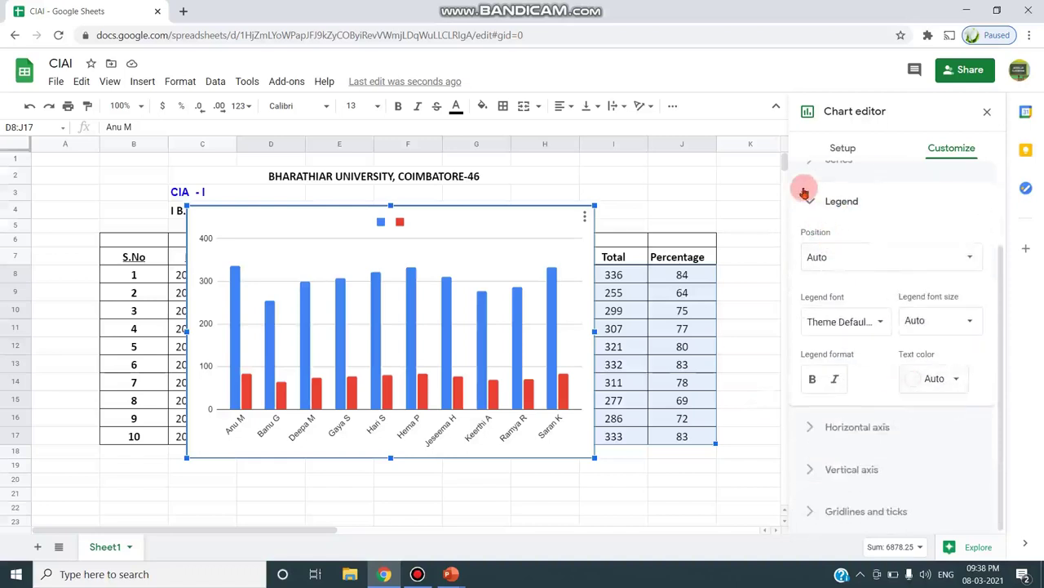
pyautogui.click(844, 147)
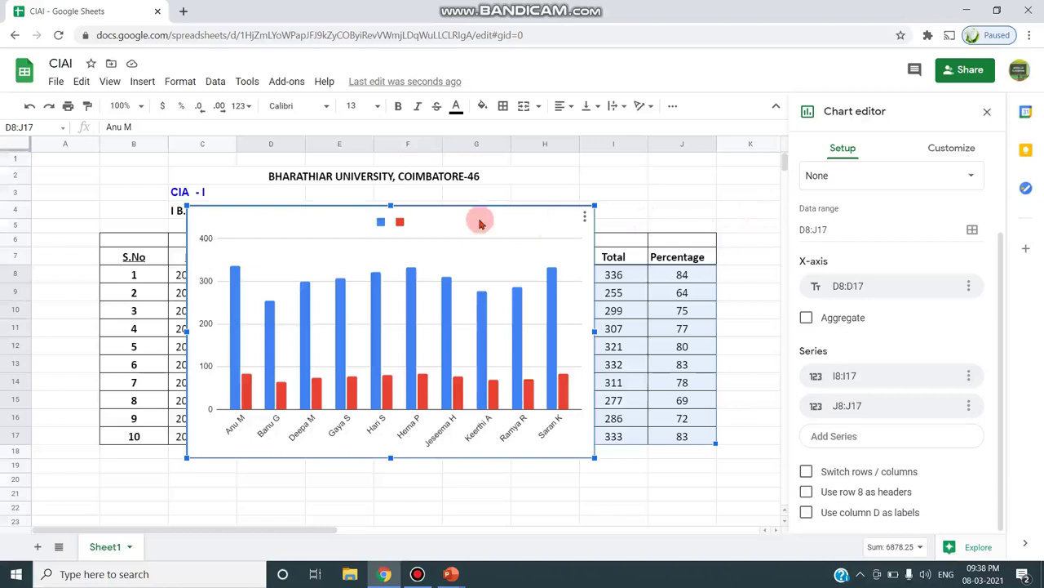
pyautogui.scroll(1, 866, 188)
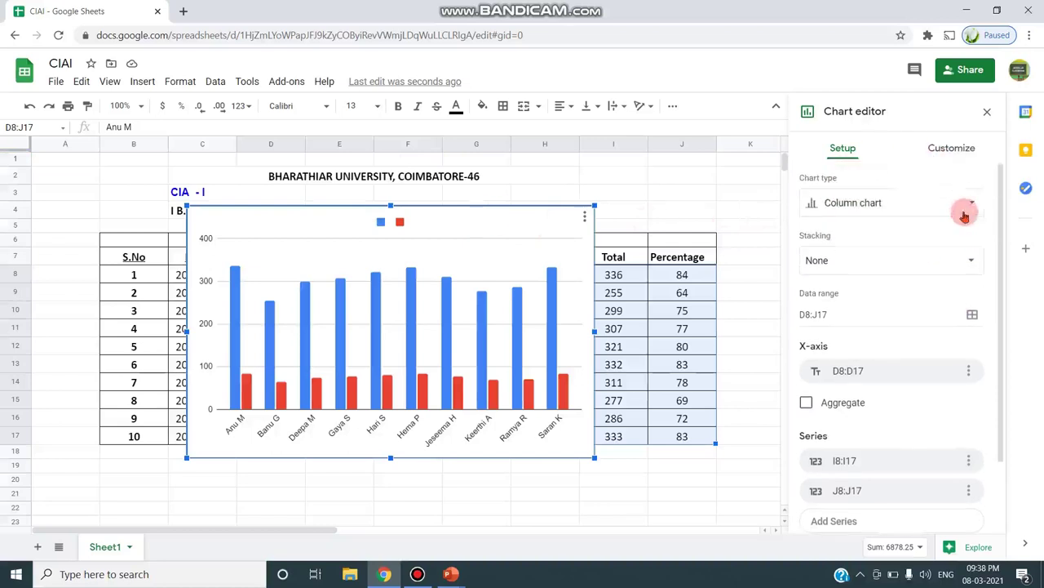
# - Change the chart to the suggested Eng pie chart of D7:E17, after trying Stacked area
pyautogui.click(965, 206)
pyautogui.click(862, 346)
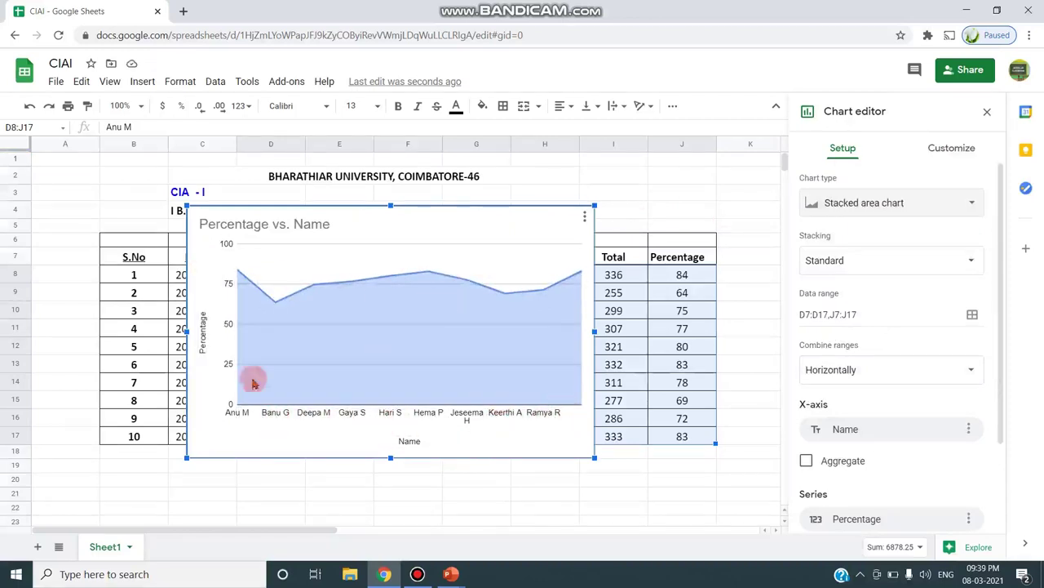
pyautogui.click(974, 199)
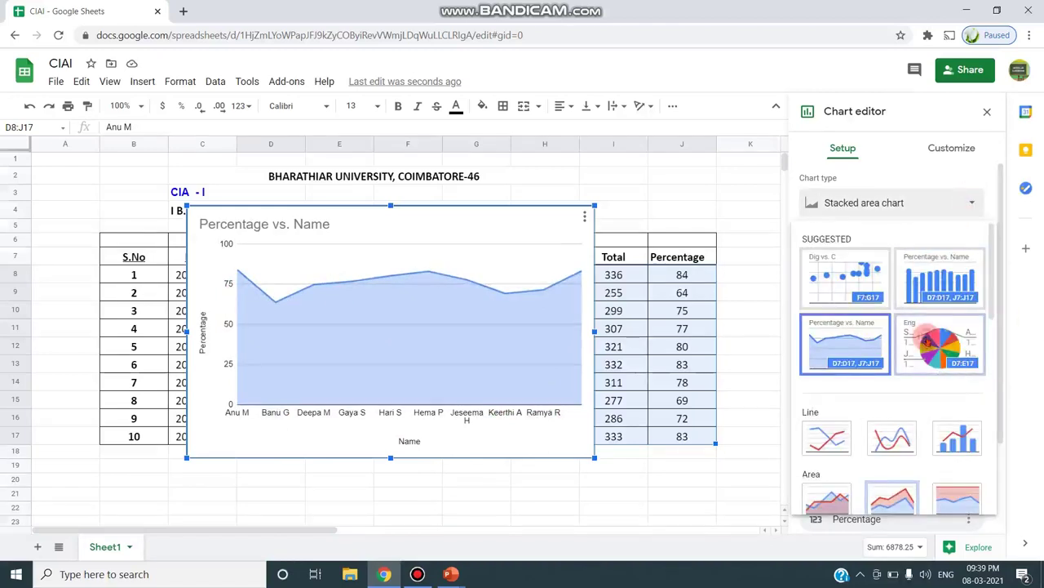
pyautogui.click(928, 341)
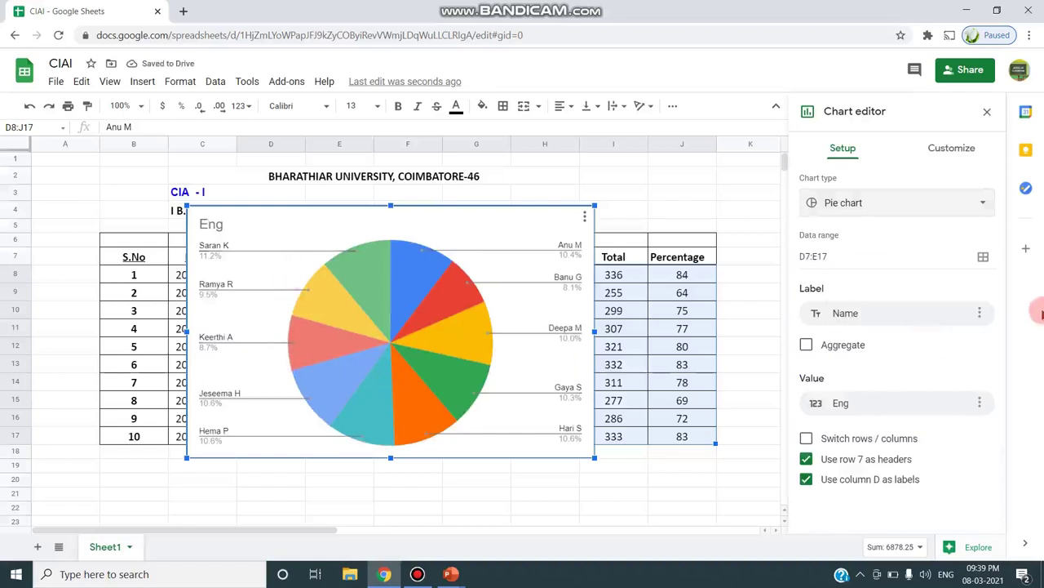
pyautogui.click(969, 206)
pyautogui.scroll(-6, 930, 318)
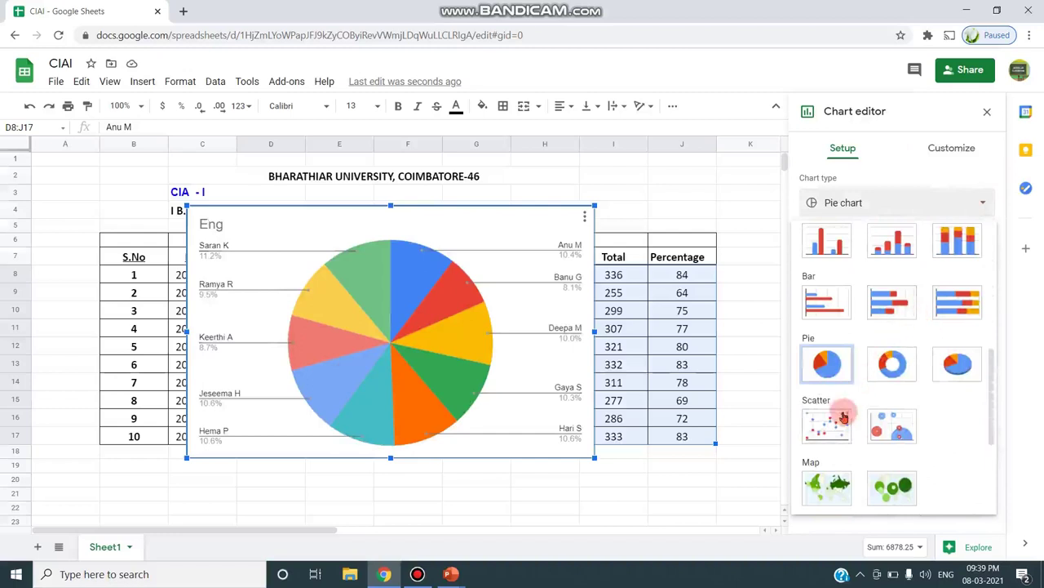
pyautogui.click(827, 366)
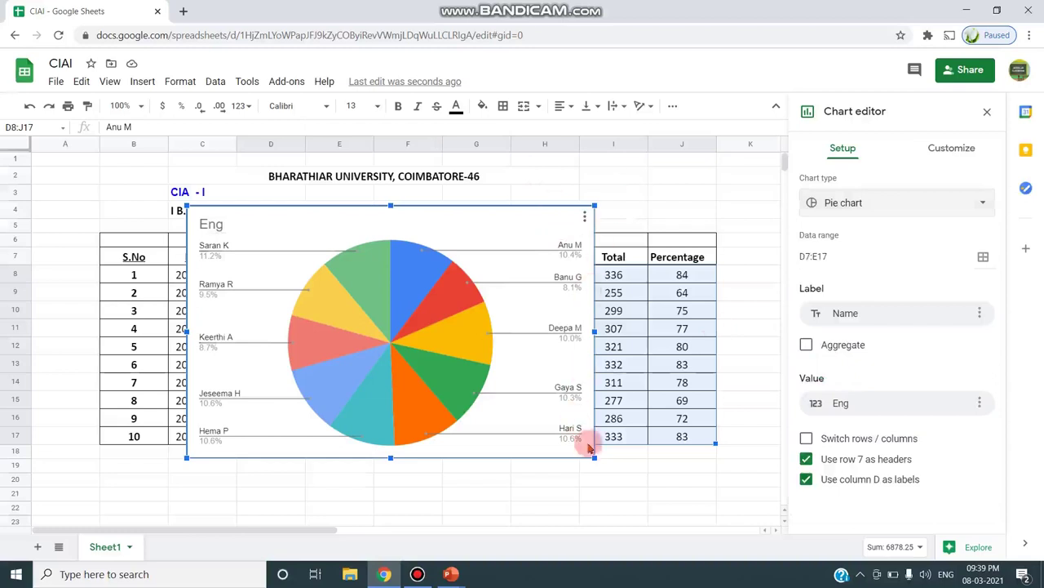
# - Drag the Eng pie chart right of the marks table, past the Maths column
pyautogui.click(989, 114)
pyautogui.click(461, 229)
pyautogui.moveTo(427, 221); pyautogui.dragTo(881, 406)
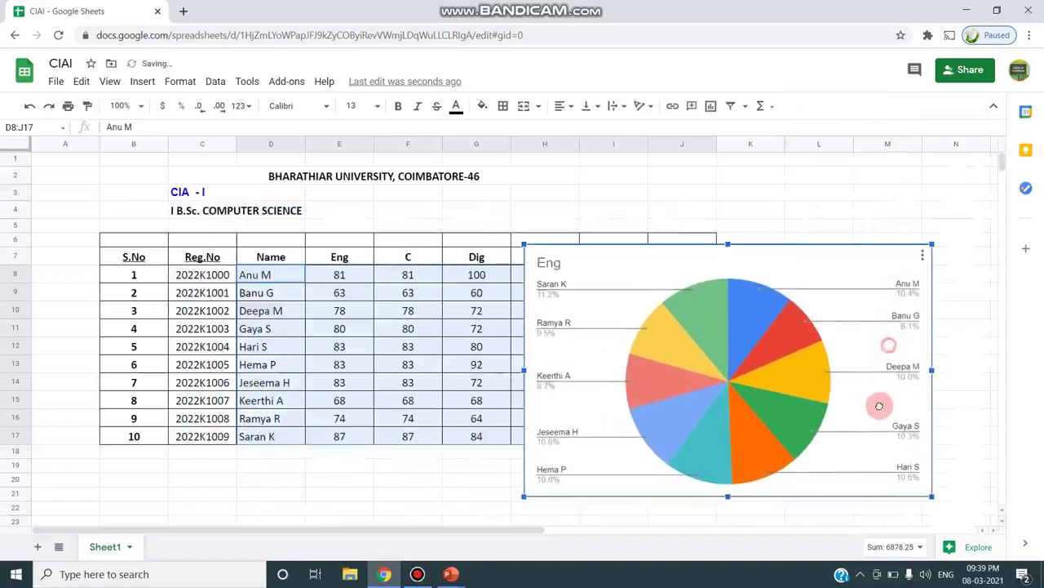
pyautogui.moveTo(791, 272); pyautogui.dragTo(963, 264)
pyautogui.doubleClick(886, 261)
pyautogui.click(604, 181)
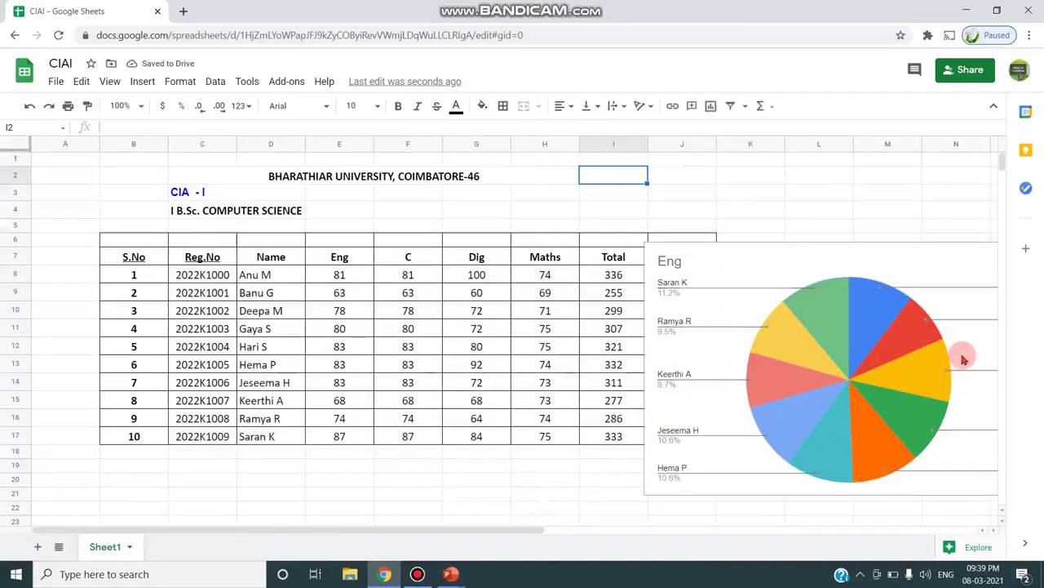
pyautogui.click(53, 82)
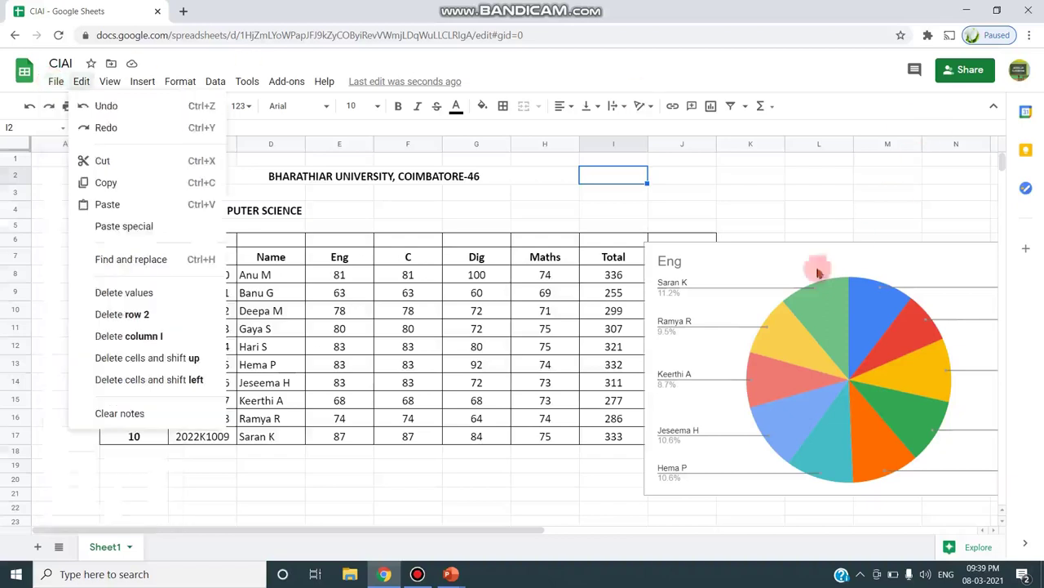
pyautogui.click(432, 478)
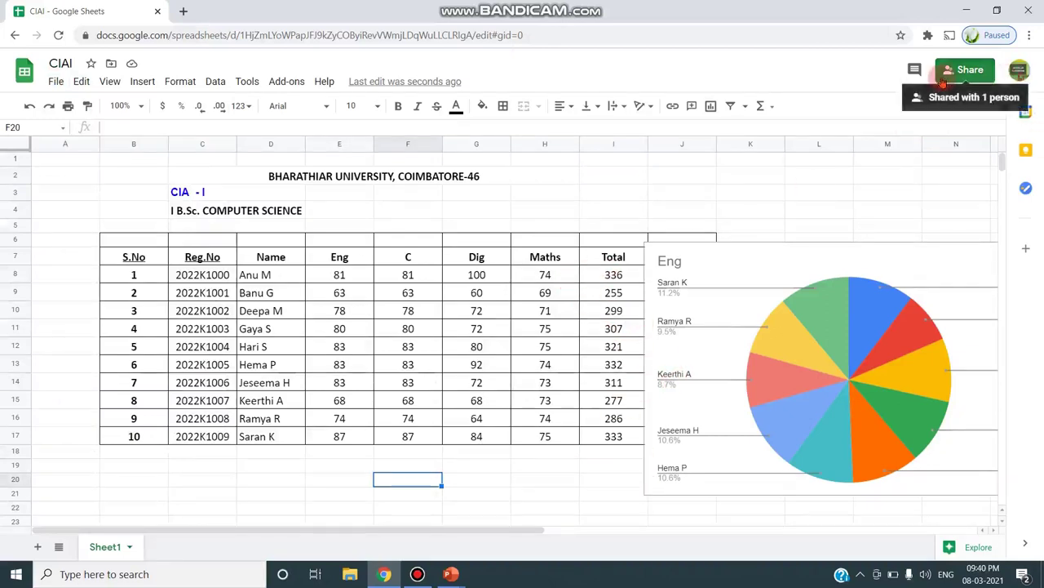
# - Download the sheet as a PDF document to reach the export settings preview
pyautogui.click(56, 82)
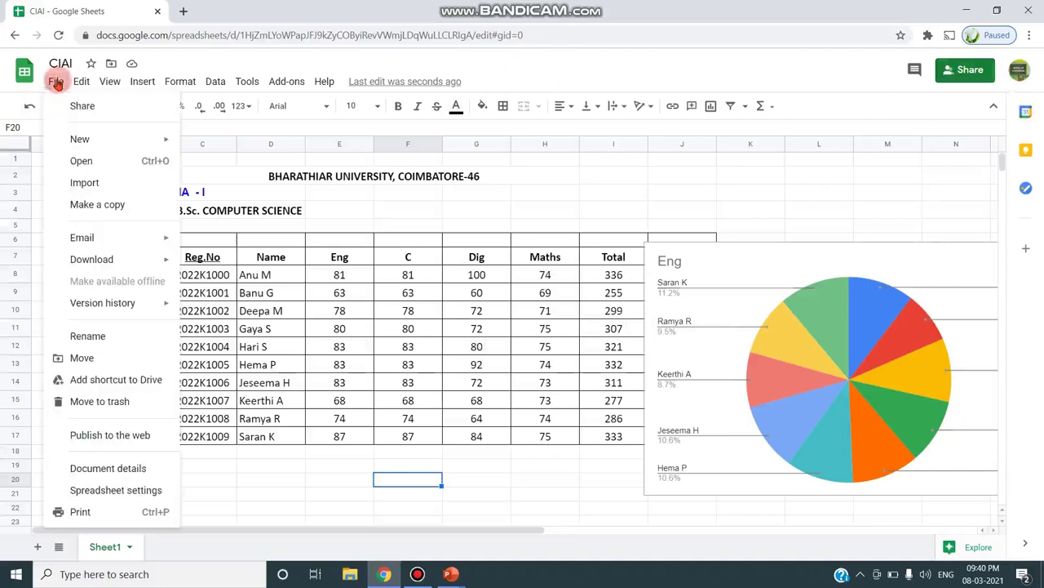
pyautogui.click(90, 258)
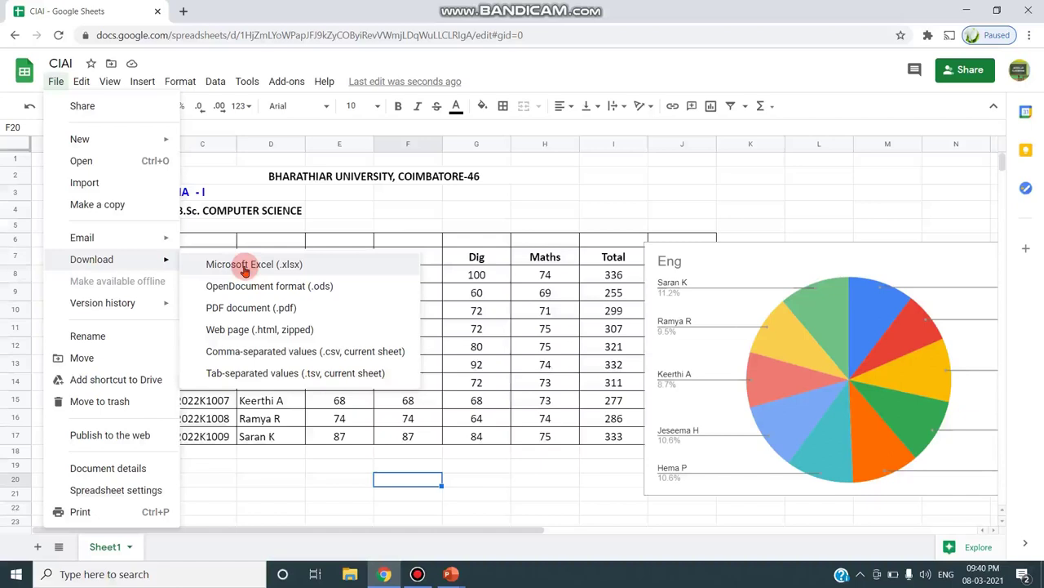
pyautogui.moveTo(227, 271); pyautogui.dragTo(235, 314)
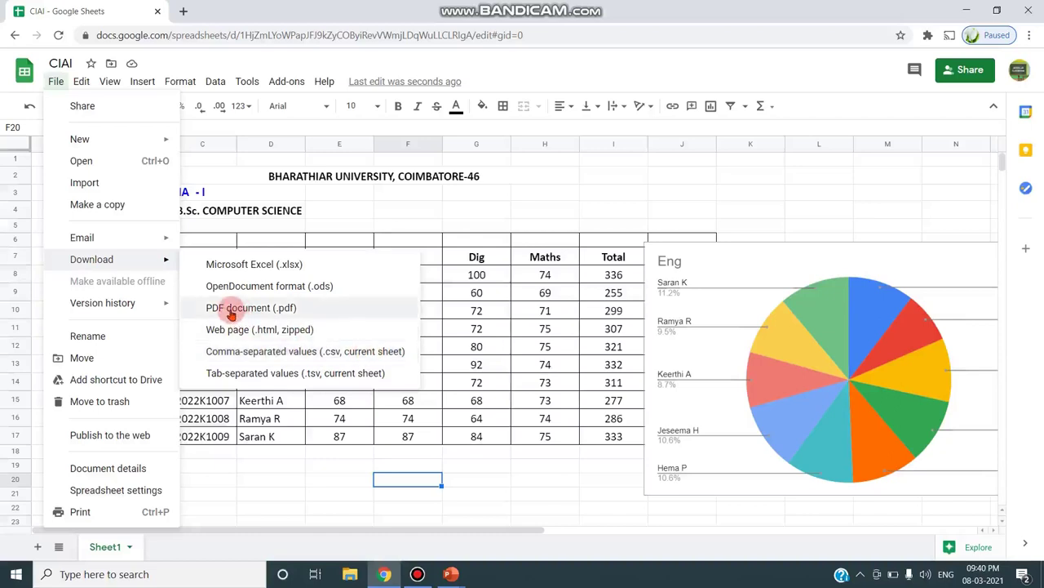
pyautogui.moveTo(231, 314); pyautogui.dragTo(231, 314)
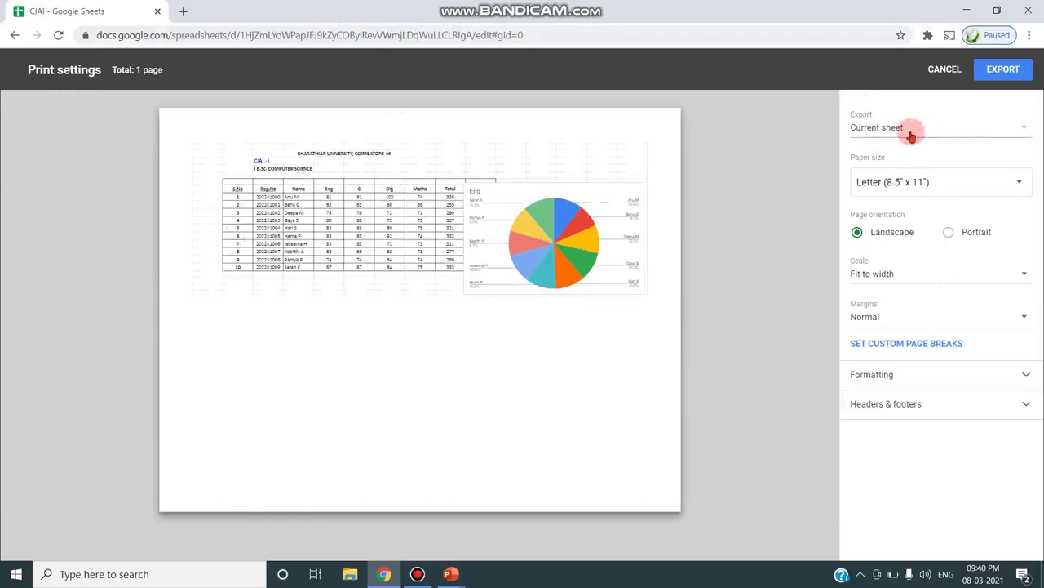
# - Export the PDF and open CIAI - Sheet1.pdf from the download bar in a new tab
pyautogui.click(1011, 72)
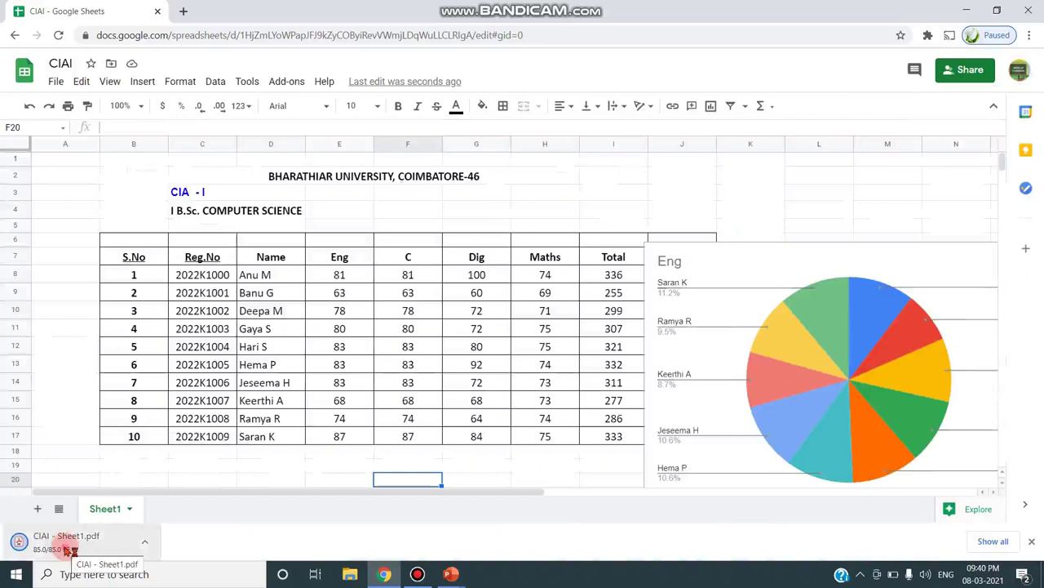
pyautogui.click(67, 549)
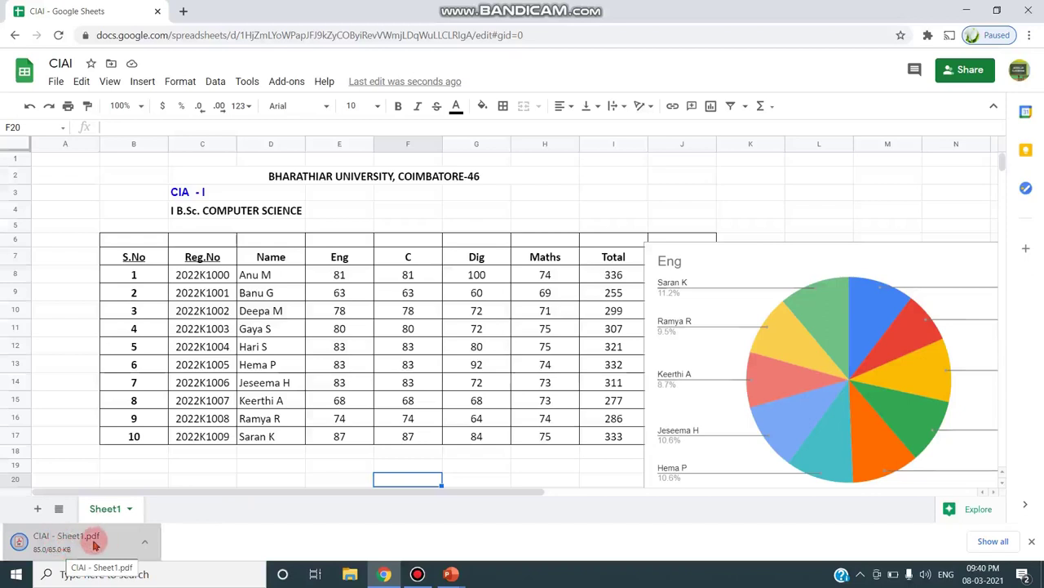
pyautogui.click(93, 543)
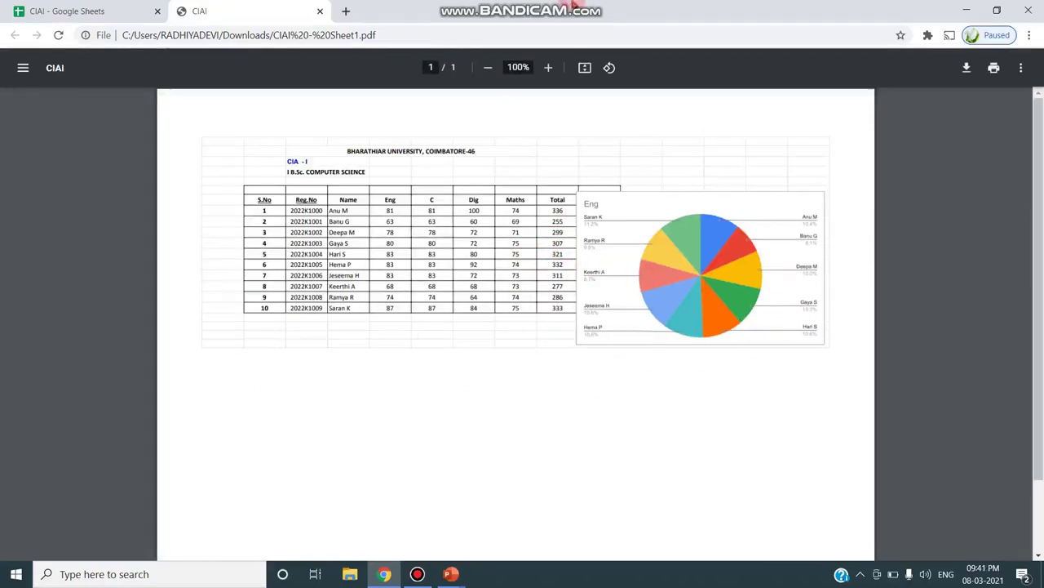
# - Back on the CIAI tab, download it as Microsoft Excel (.xlsx) and open CIAI.xlsx
pyautogui.click(22, 10)
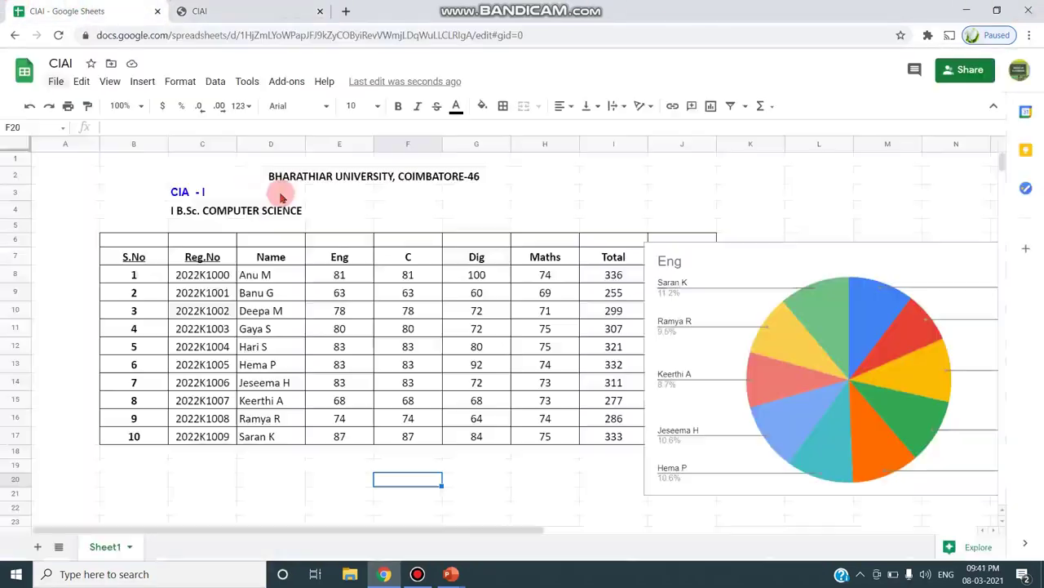
pyautogui.click(54, 81)
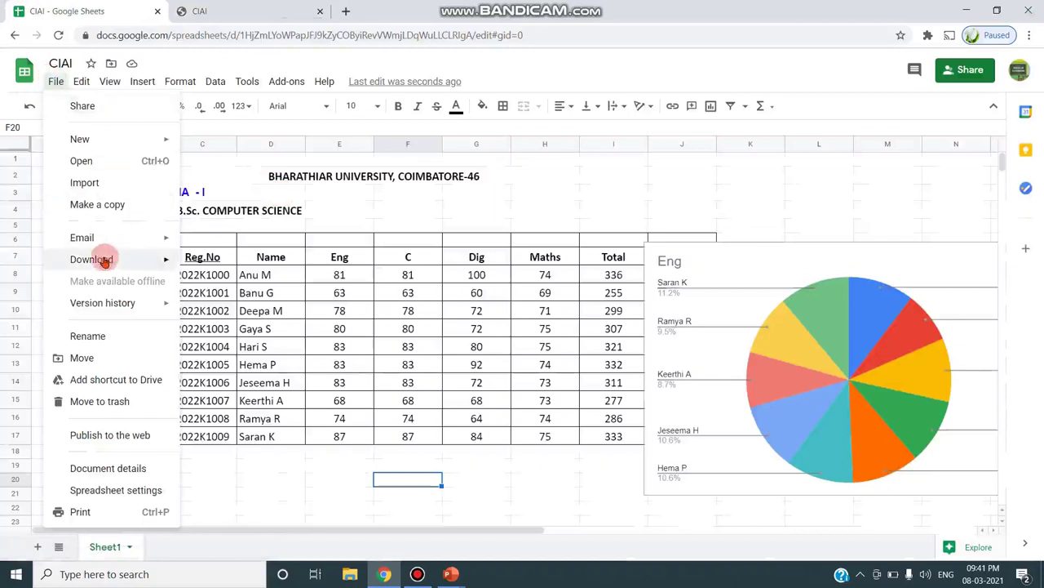
pyautogui.moveTo(98, 259)
pyautogui.click(235, 265)
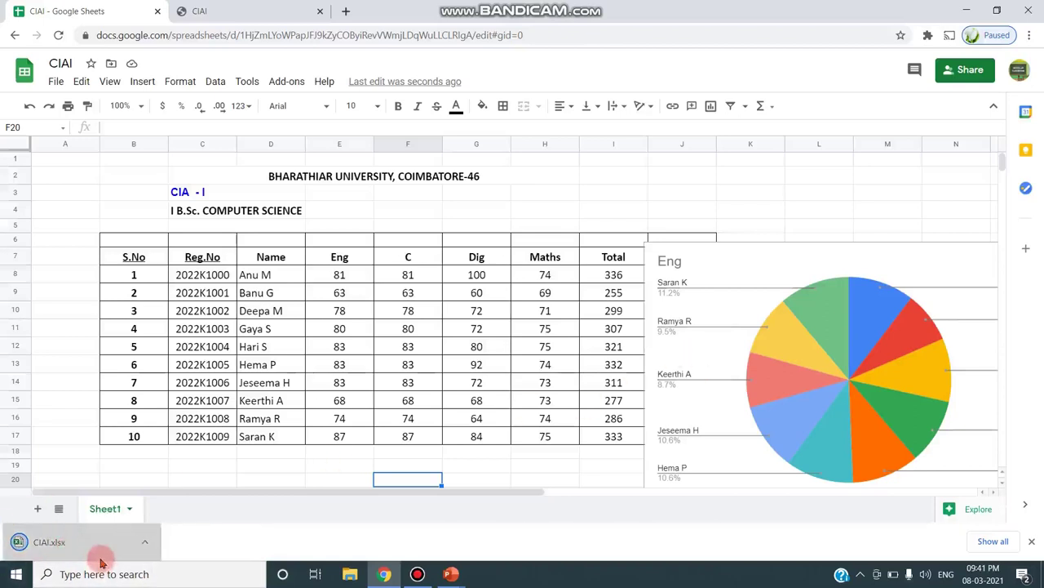
pyautogui.click(59, 544)
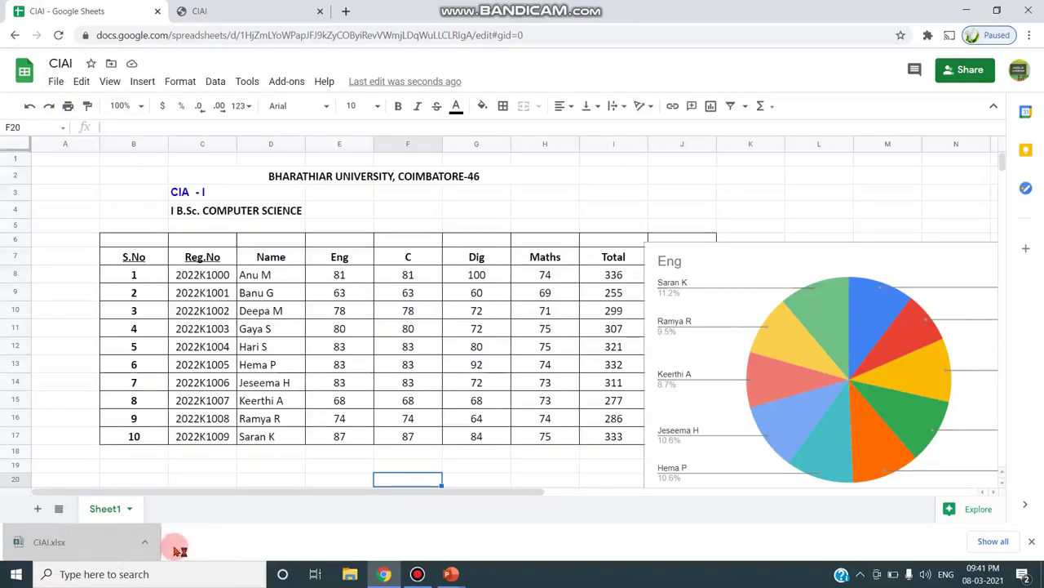
# - Move the pie chart down-right off the Percentage column and download the sheet as CSV
pyautogui.click(746, 281)
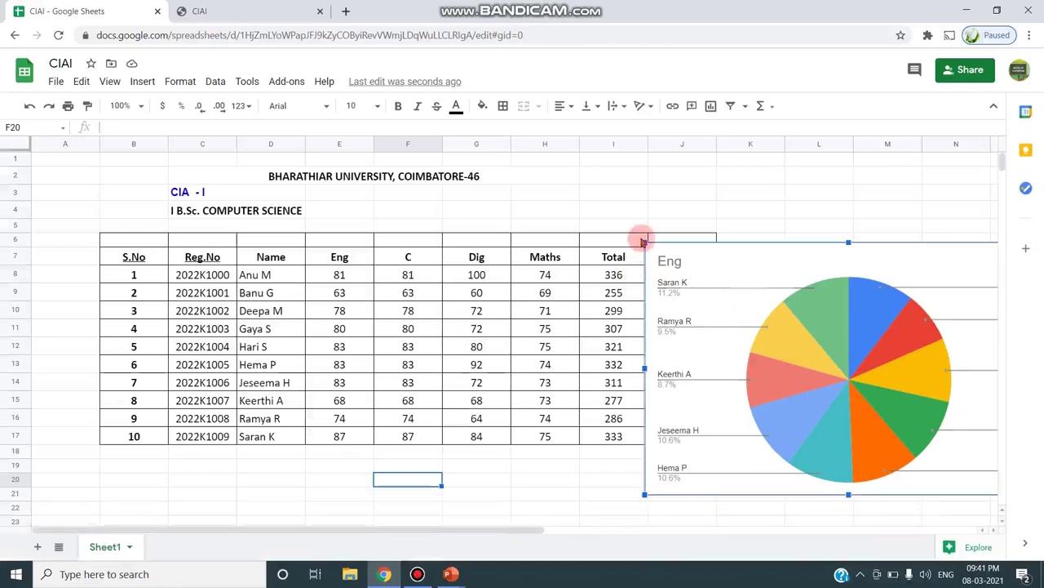
pyautogui.moveTo(644, 239); pyautogui.dragTo(734, 326)
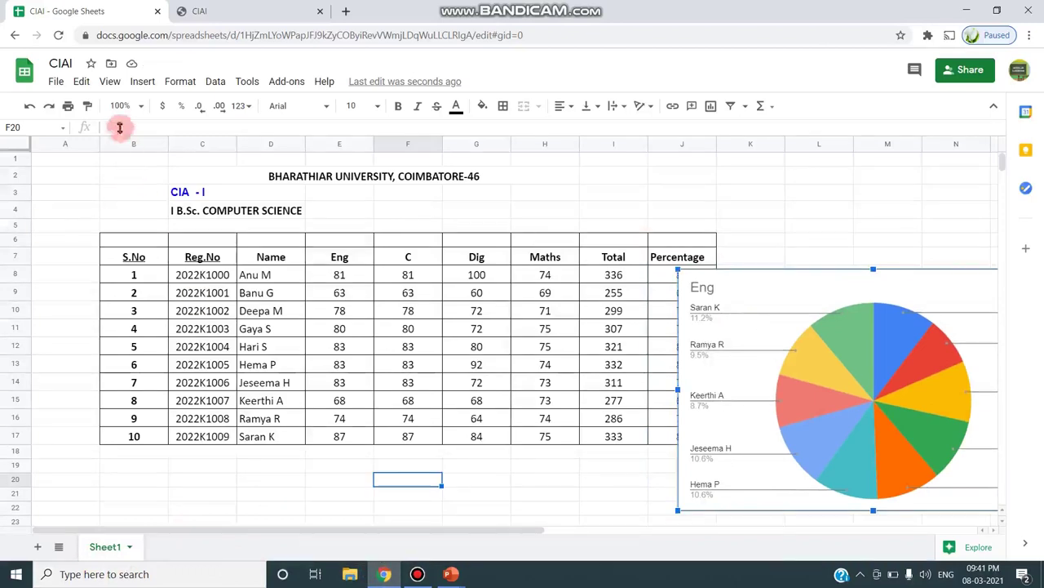
pyautogui.click(55, 82)
pyautogui.moveTo(100, 270)
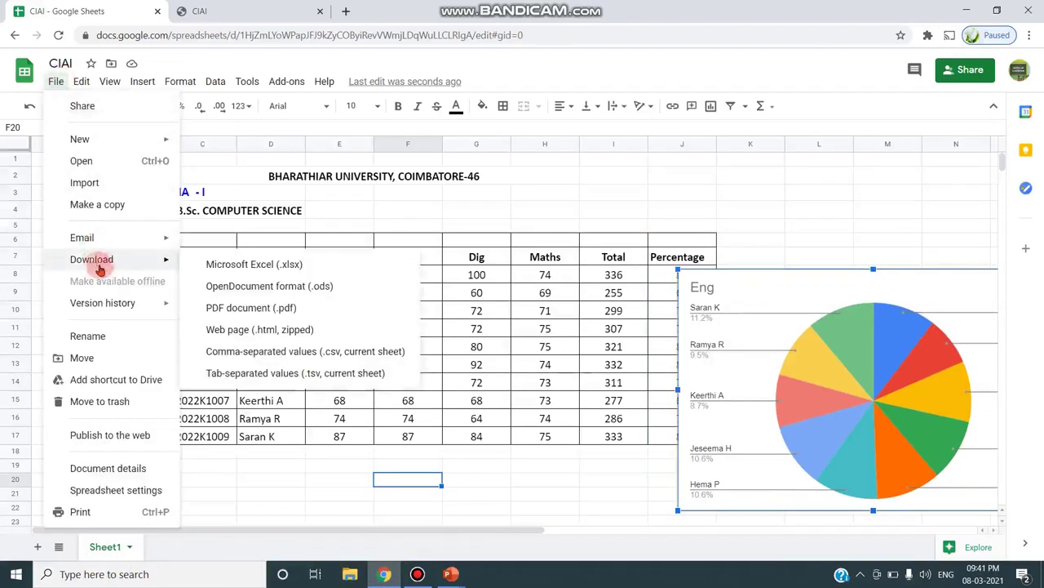
pyautogui.click(365, 345)
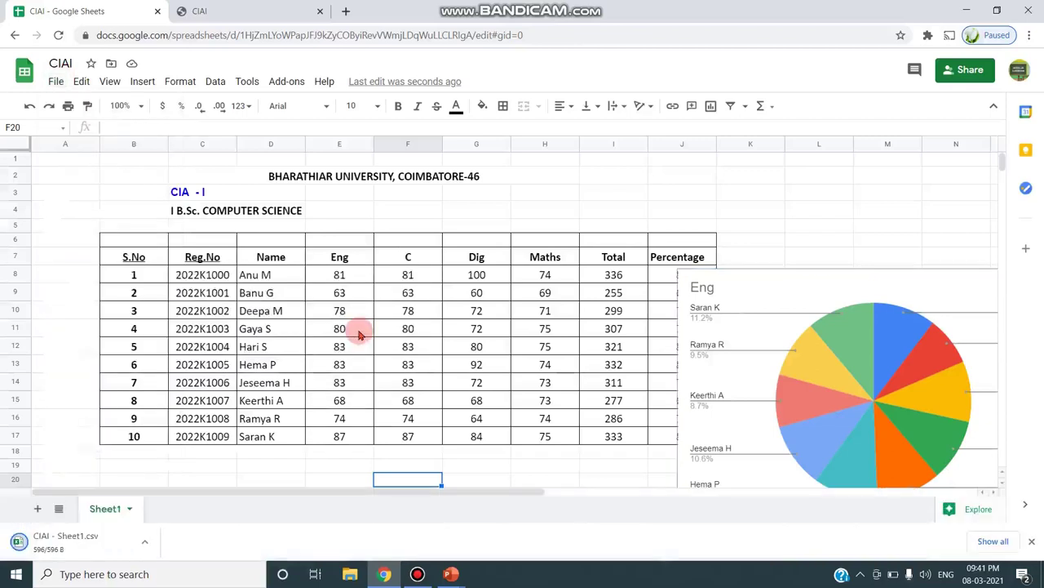
# - Open the downloaded CIAI - Sheet1.csv and switch to Excel from the taskbar
pyautogui.click(62, 539)
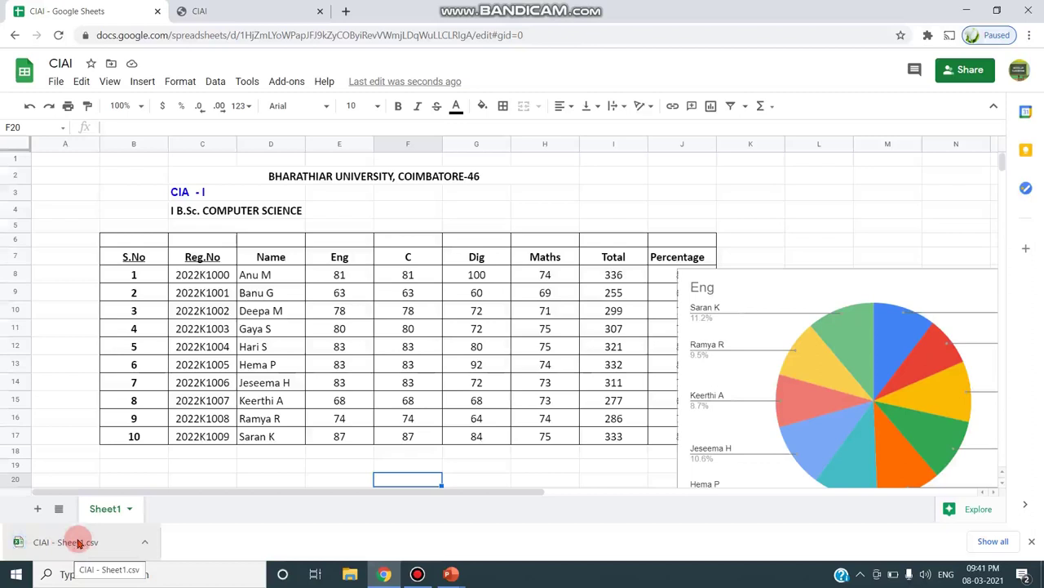
pyautogui.click(108, 543)
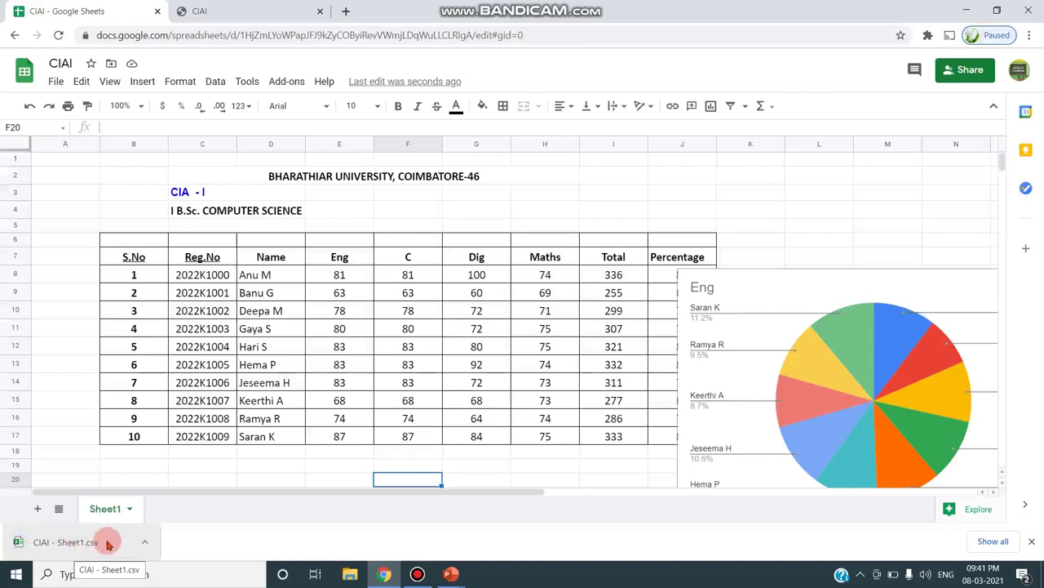
pyautogui.click(349, 574)
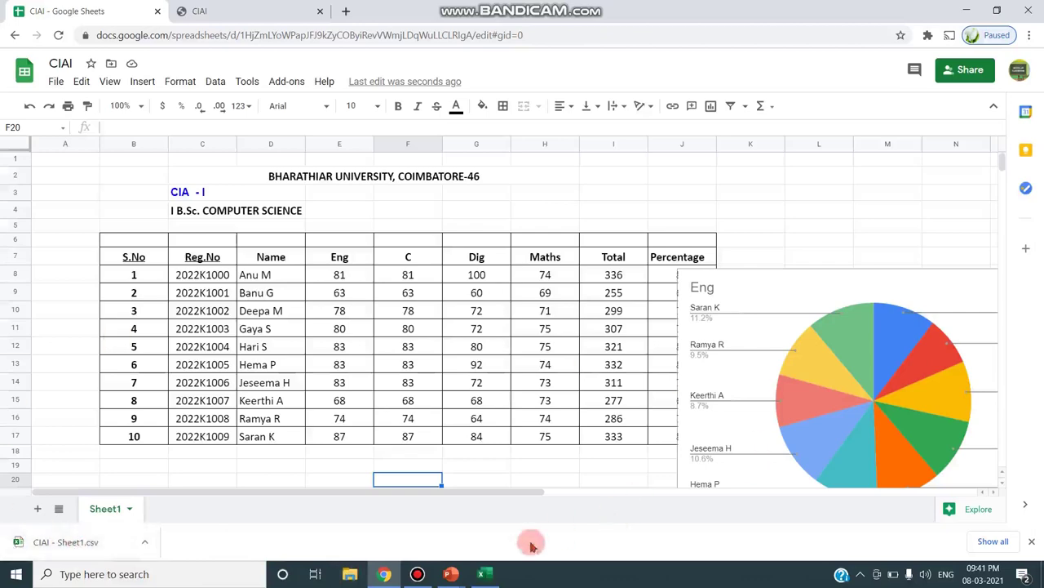
# - Bring the CIAI workbook forward in Excel and enable editing
pyautogui.click(479, 572)
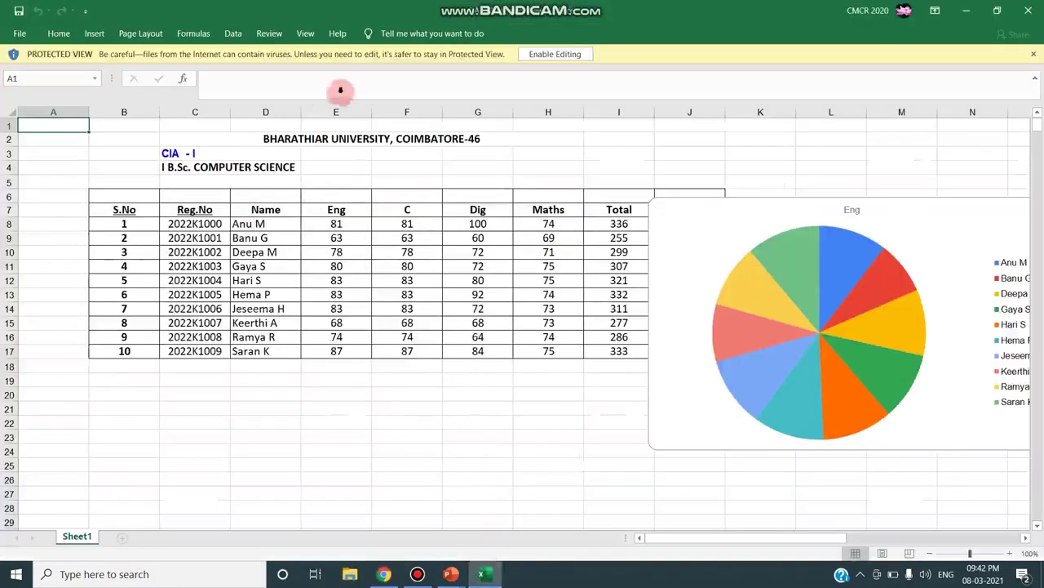
pyautogui.click(552, 55)
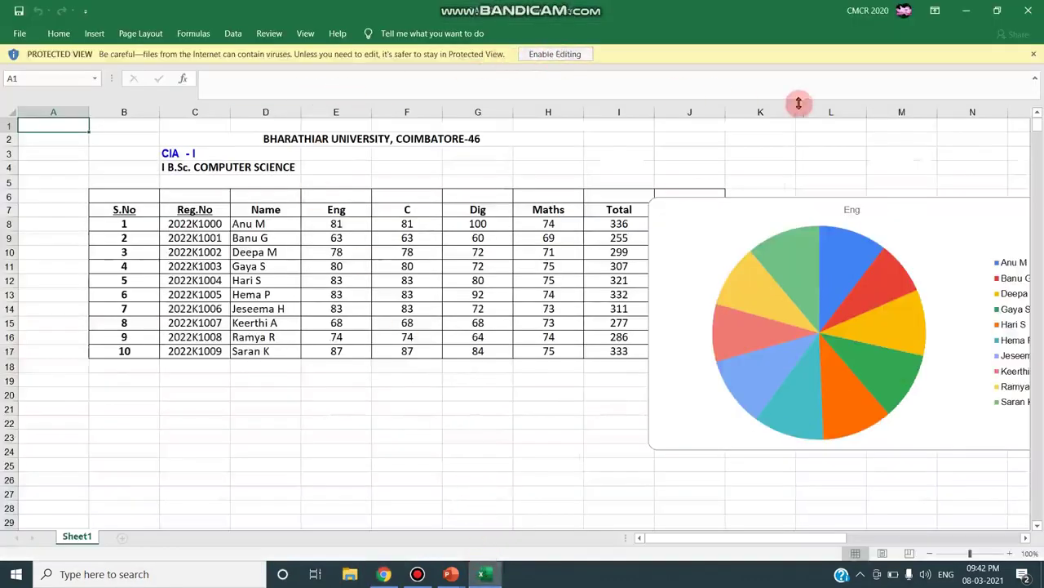
pyautogui.click(563, 56)
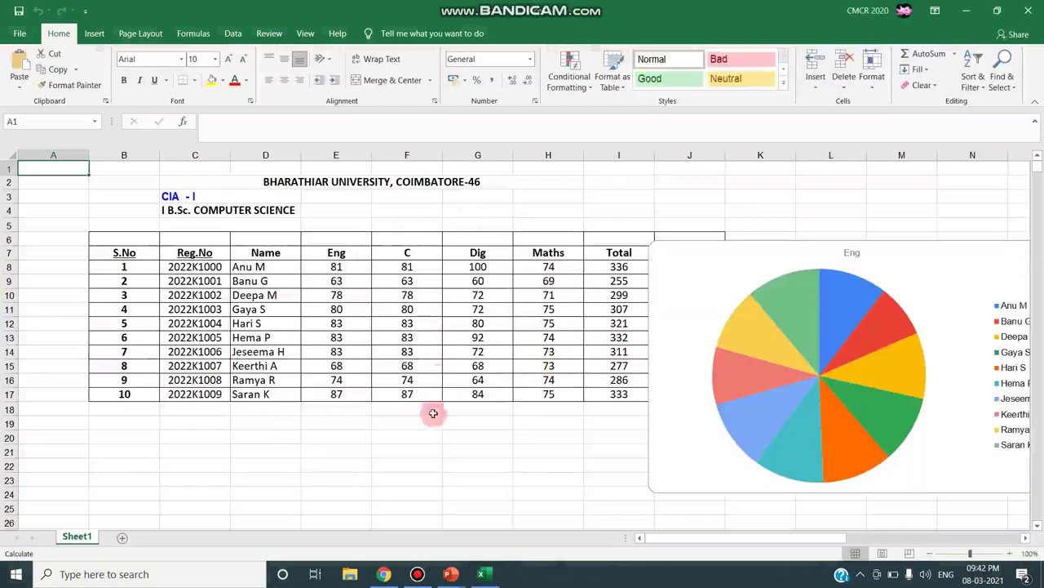
# - Move the Excel pie chart down-right off the Percentage column, then return to Chrome
pyautogui.click(738, 390)
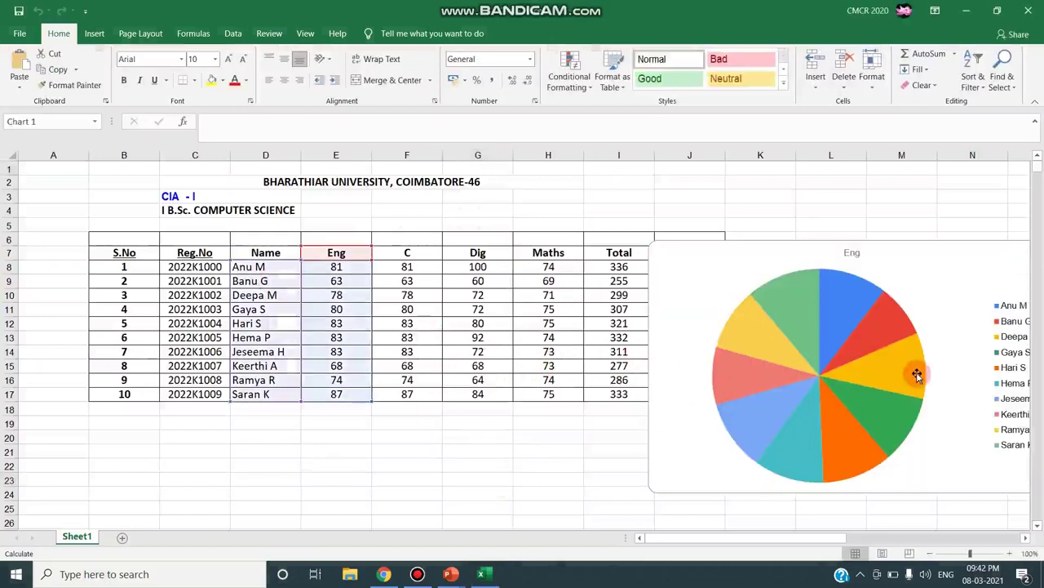
pyautogui.click(721, 303)
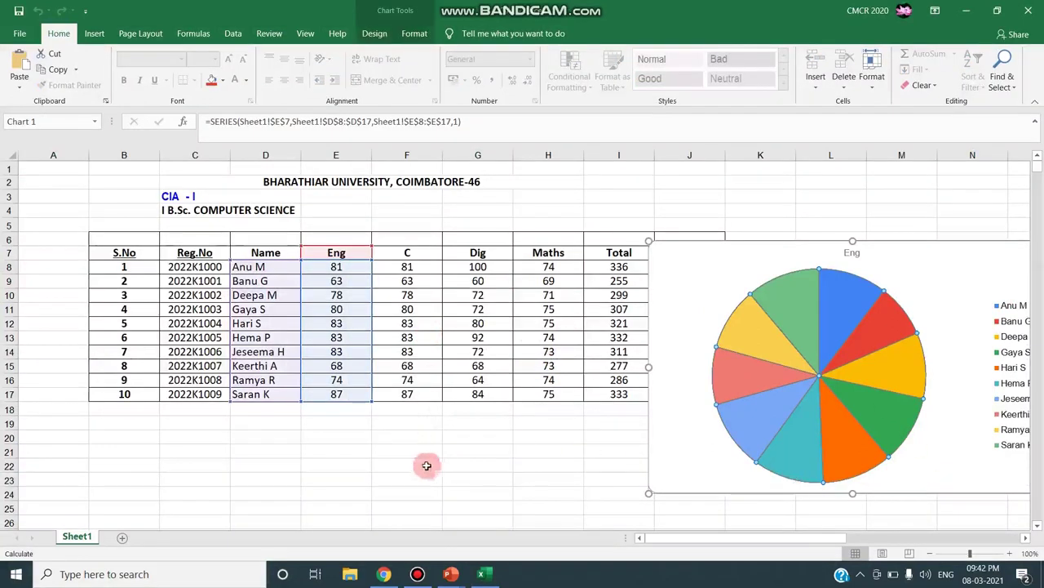
pyautogui.click(649, 240)
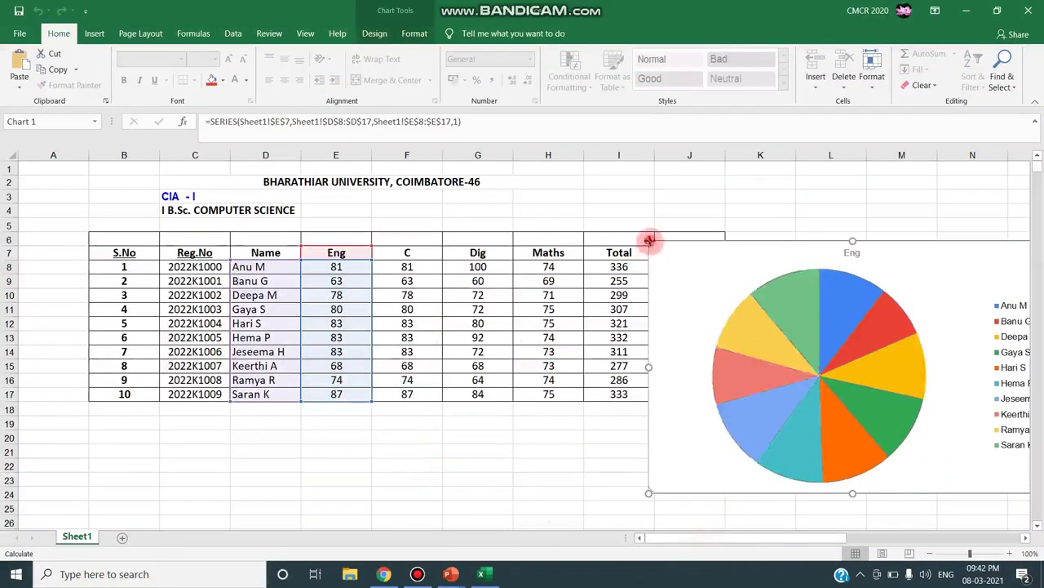
pyautogui.moveTo(649, 240); pyautogui.dragTo(764, 320)
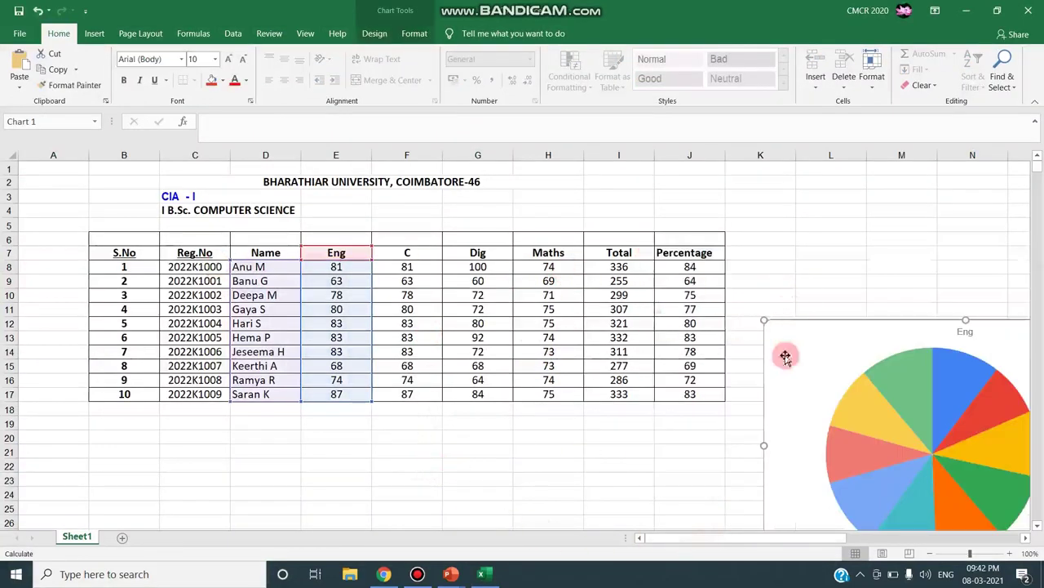
pyautogui.click(686, 451)
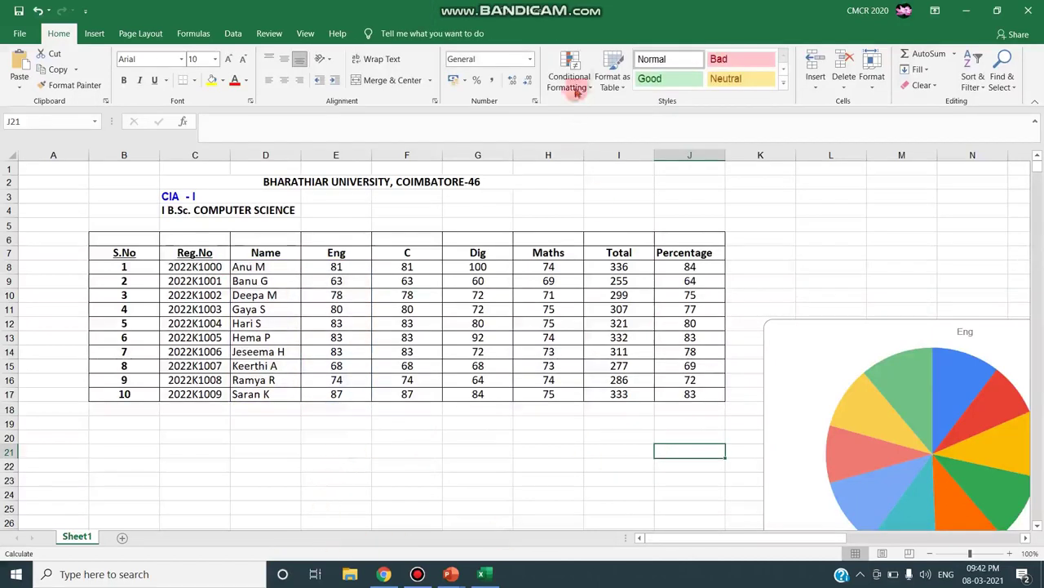
pyautogui.click(383, 574)
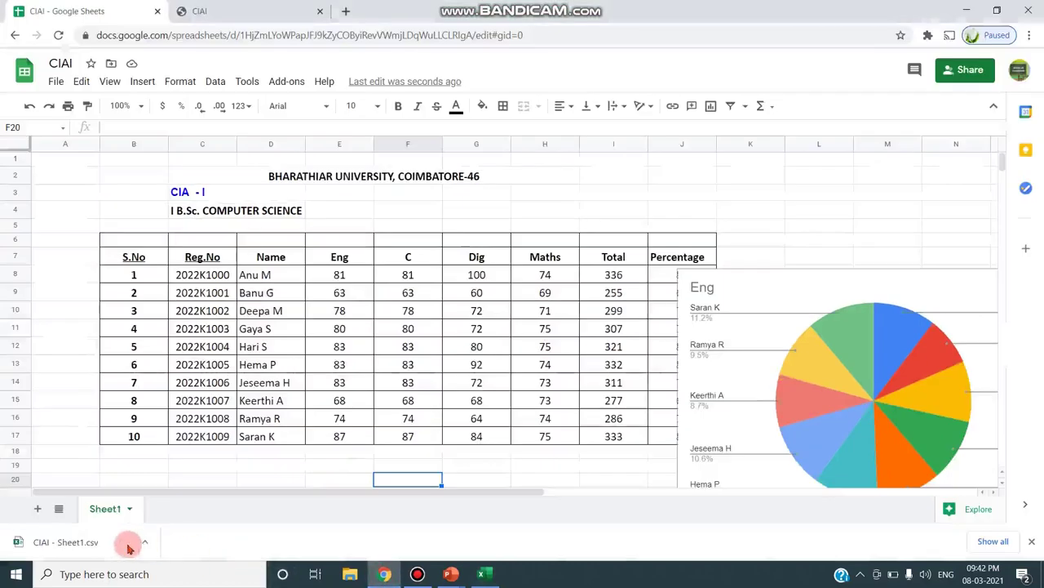
# - Open CIAI - Sheet1.csv in Excel, compare it with the formatted CIAI workbook, then return to Chrome
pyautogui.click(96, 546)
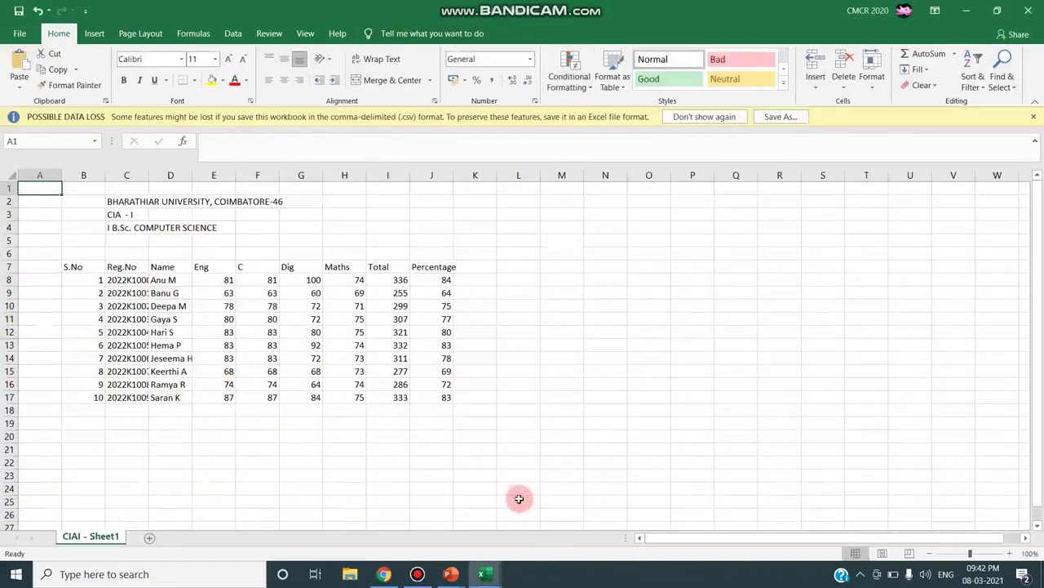
pyautogui.moveTo(484, 574)
pyautogui.click(443, 531)
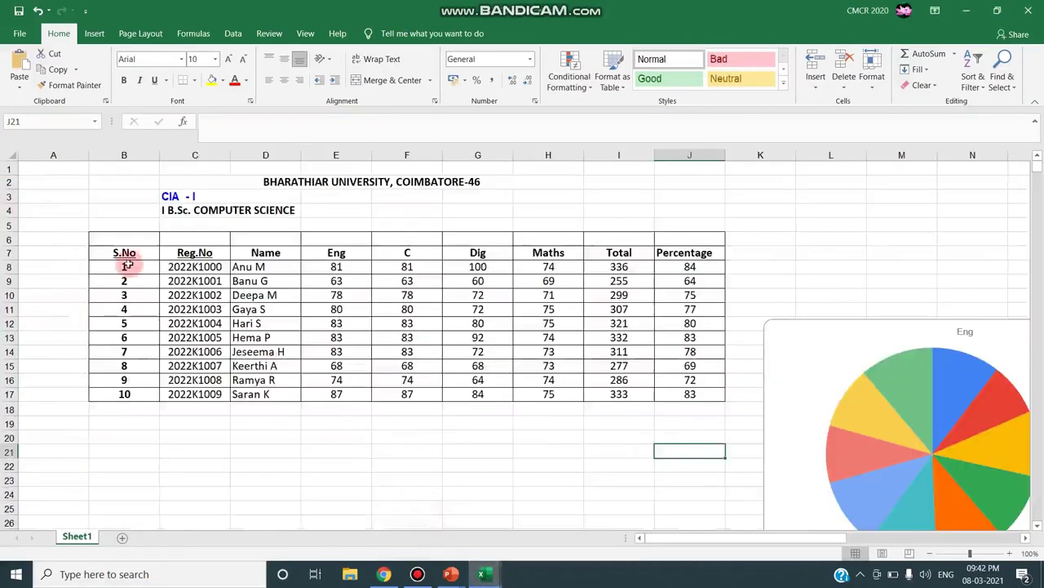
pyautogui.moveTo(484, 574)
pyautogui.click(522, 517)
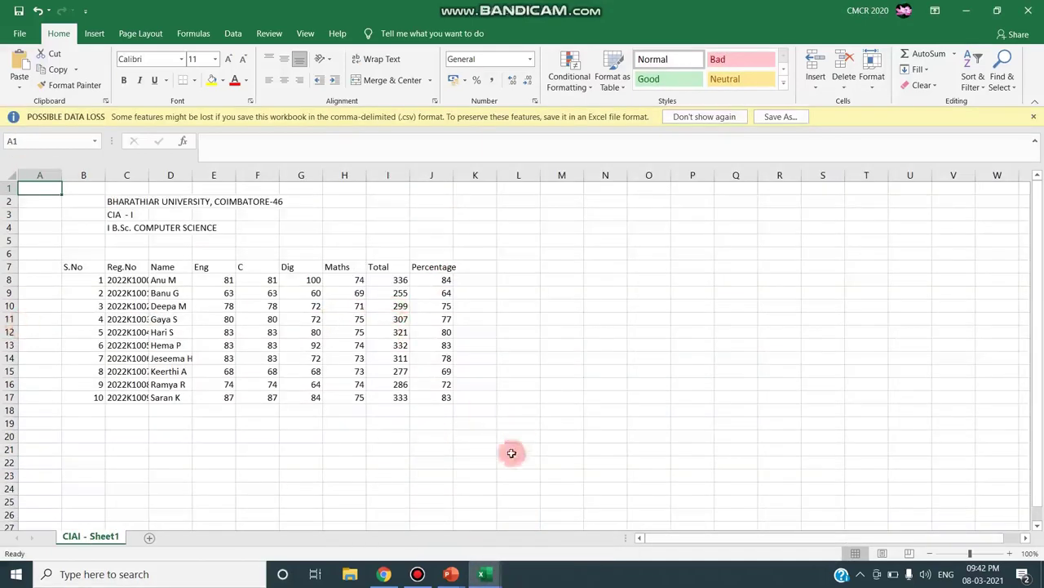
pyautogui.click(384, 573)
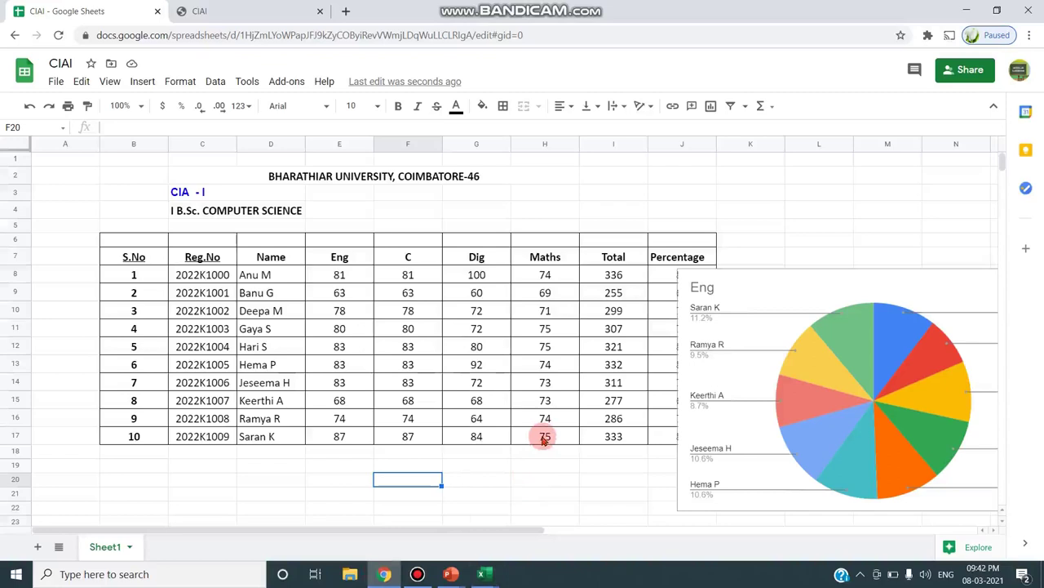
pyautogui.moveTo(674, 6)
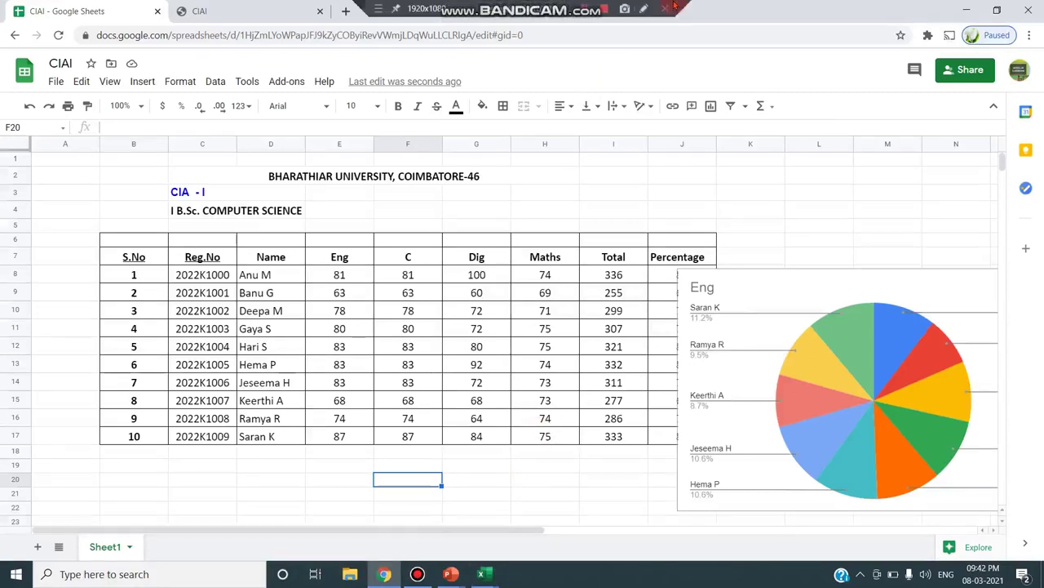